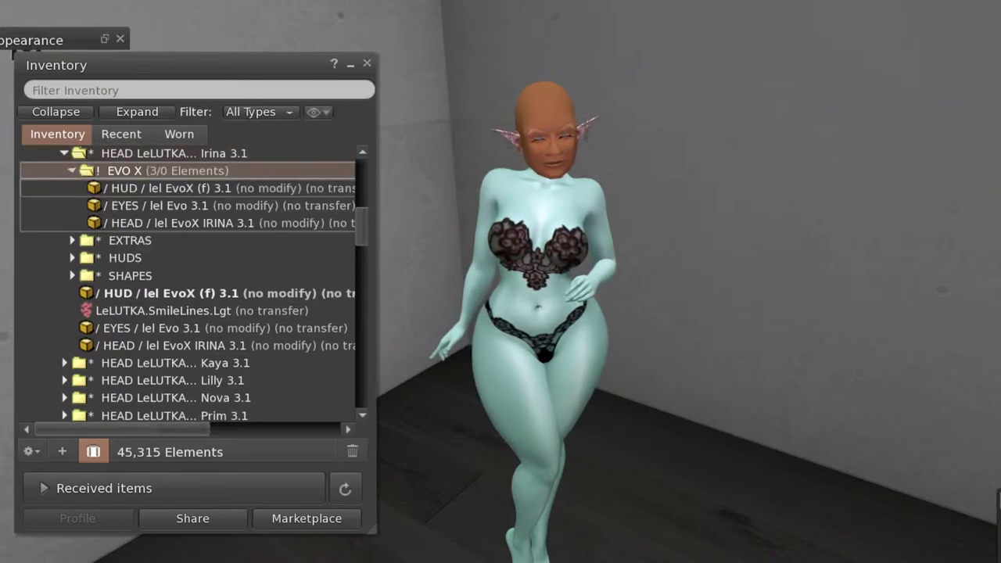
# Add the EvoX (f) 3.1 HUD, Evo 3.1 eyes and EvoX IRINA 3.1 head from the EVO X folder to the avatar
pyautogui.click(169, 188)
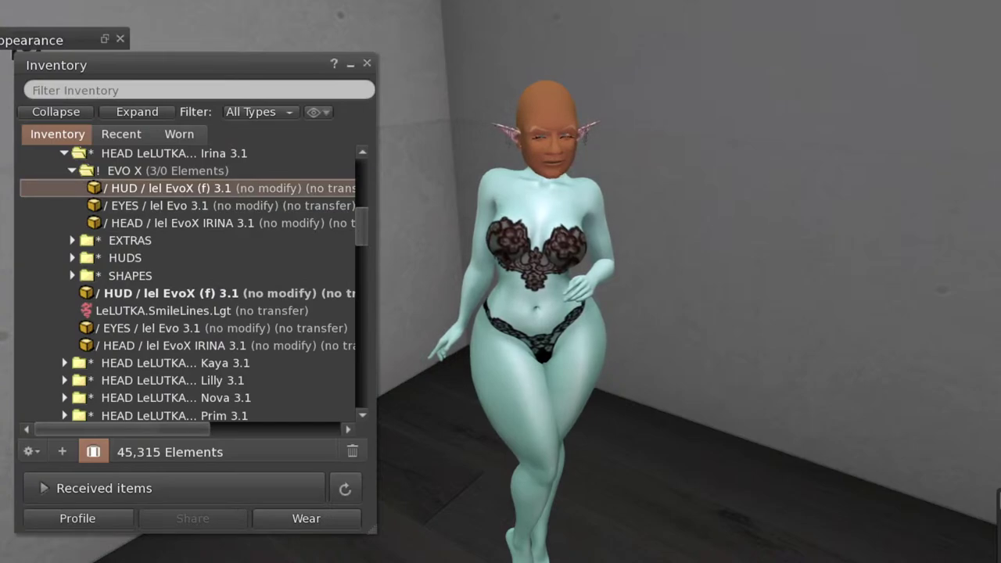
pyautogui.keyDown('ctrl'); pyautogui.click(156, 205); pyautogui.keyUp('ctrl')
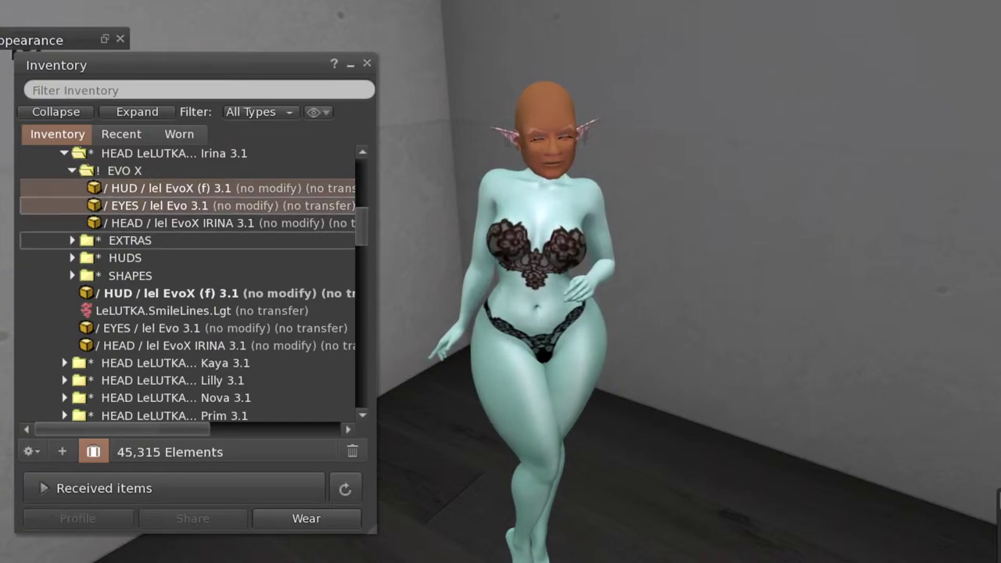
pyautogui.keyDown('ctrl'); pyautogui.click(178, 223); pyautogui.keyUp('ctrl')
pyautogui.rightClick(249, 215)
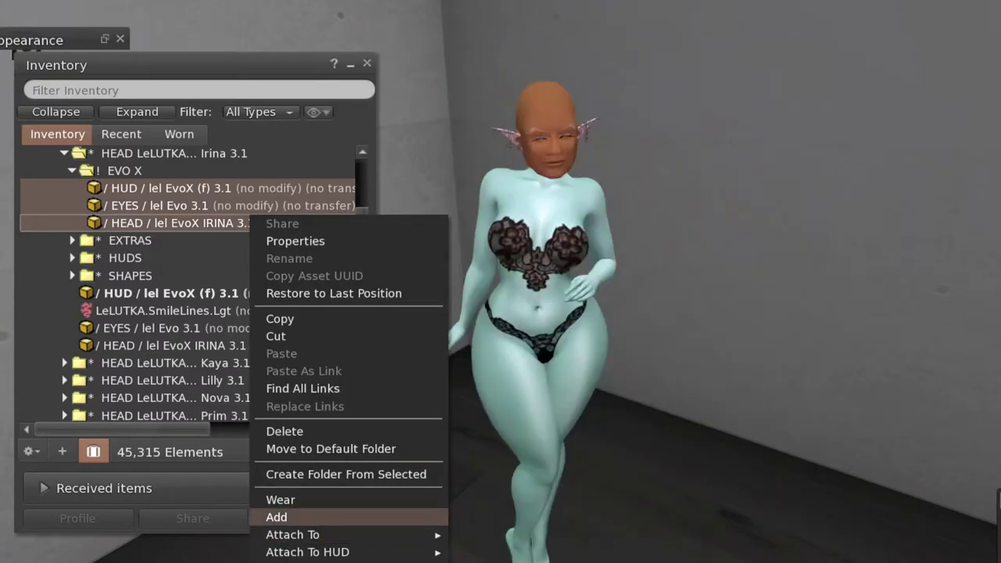
pyautogui.click(278, 517)
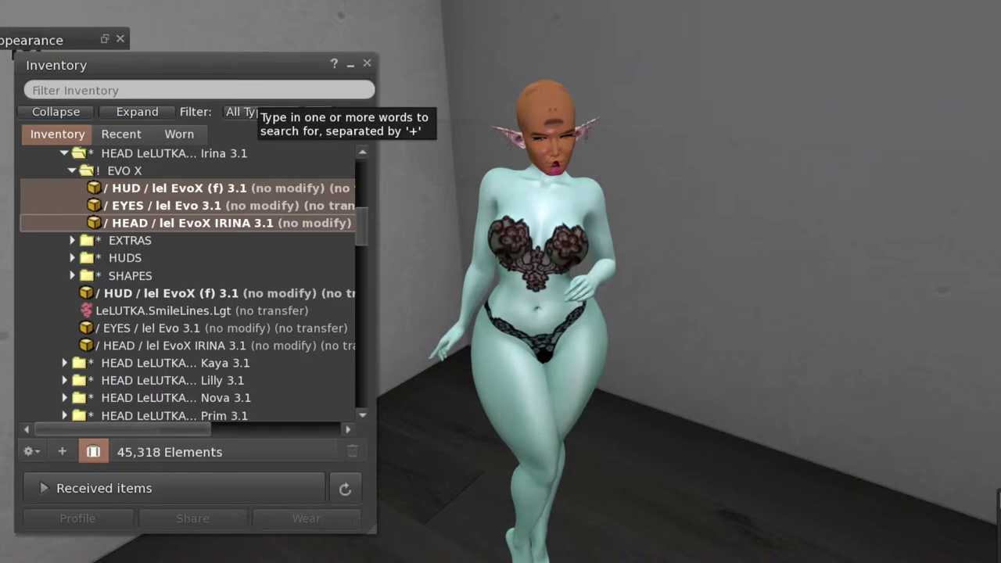
# Minimize the inventory and examine the head settings page of the LeLUTKA EVO X HUD, then collapse the HUD
pyautogui.click(351, 65)
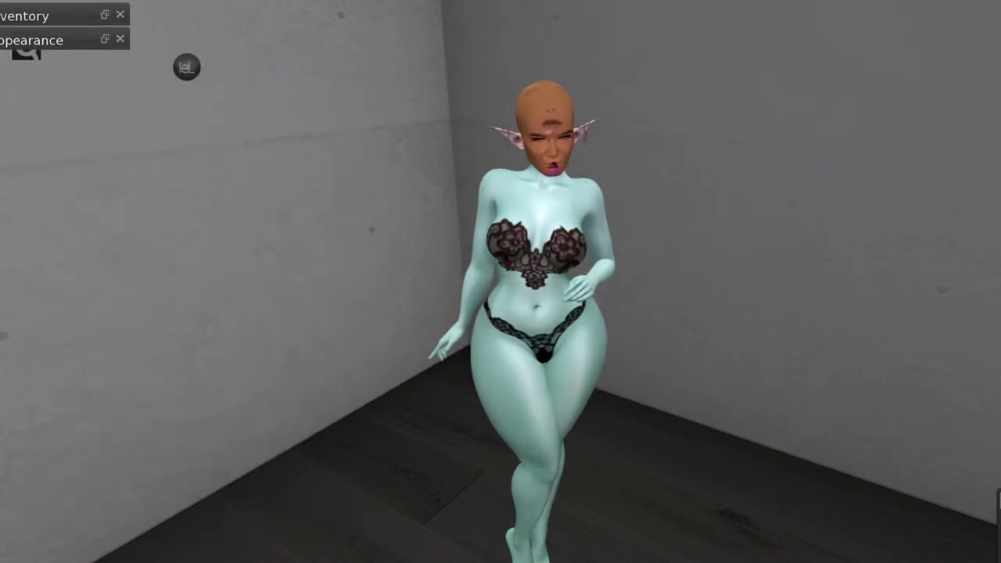
pyautogui.click(186, 67)
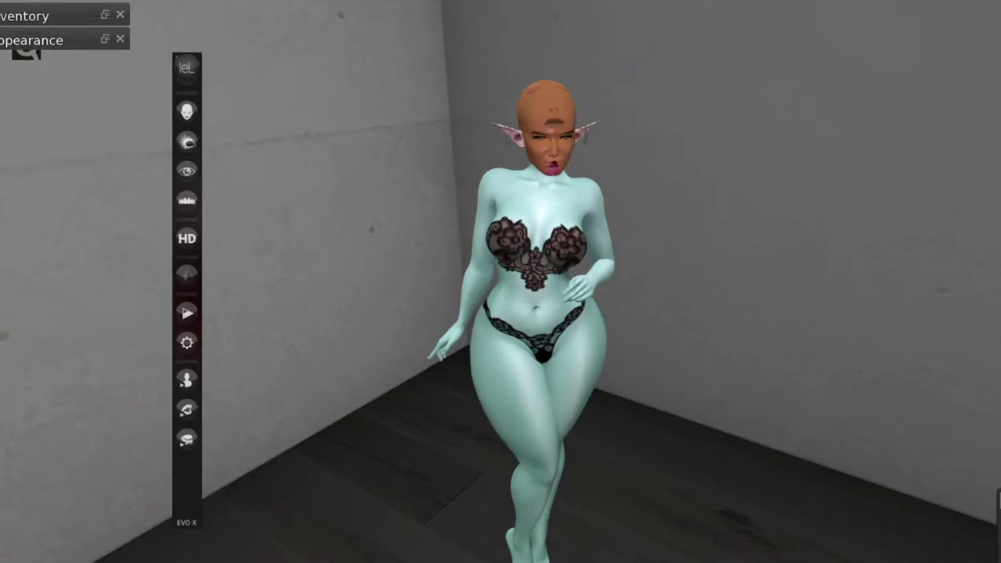
pyautogui.click(186, 111)
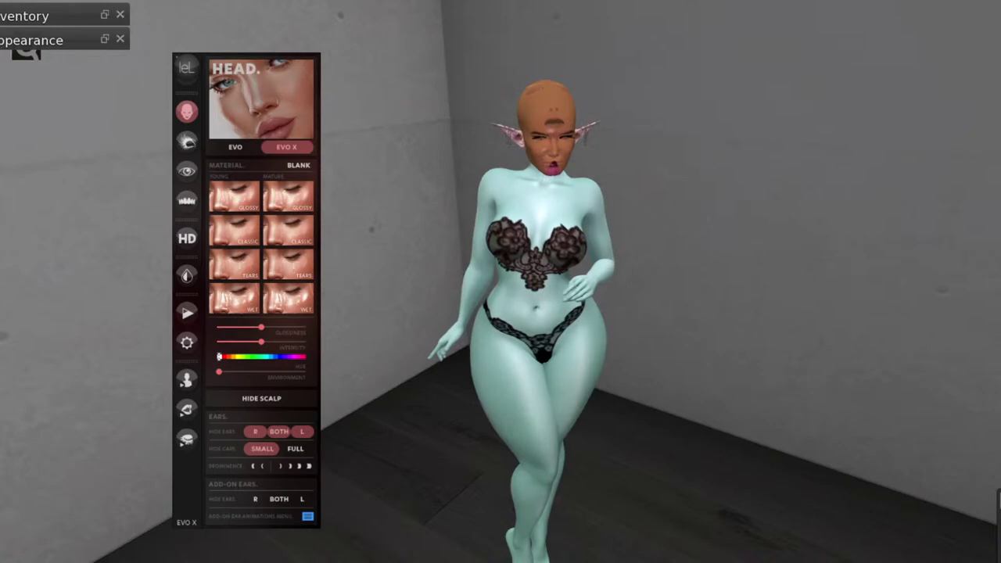
pyautogui.click(186, 67)
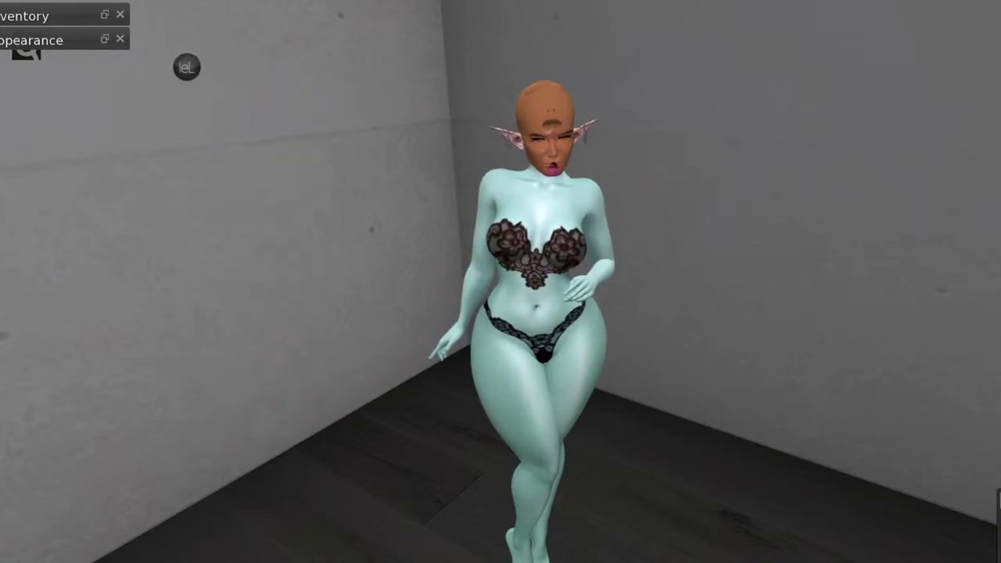
# Restore the inventory, collapse all its folders and expand the #RLV folder
pyautogui.click(104, 14)
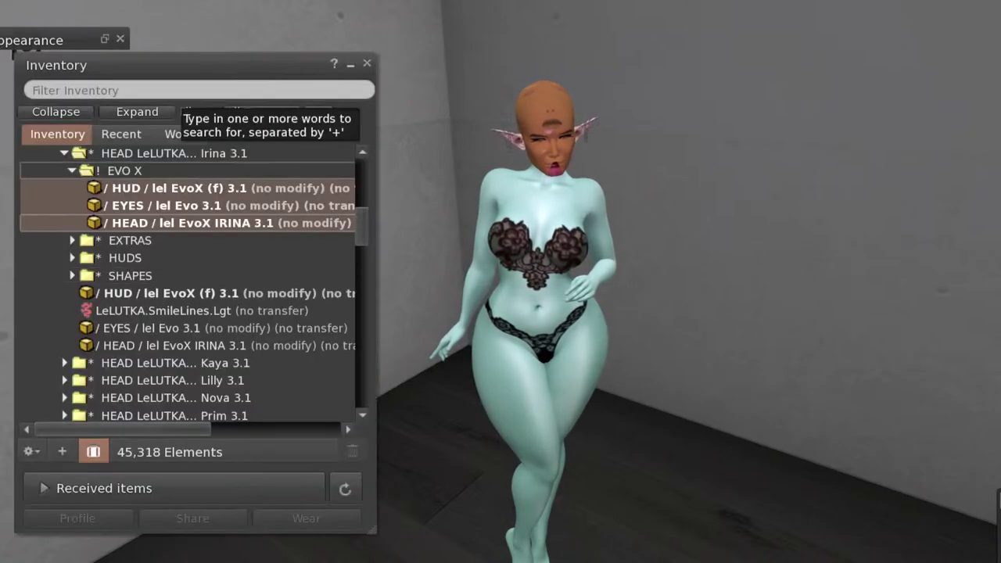
pyautogui.click(56, 112)
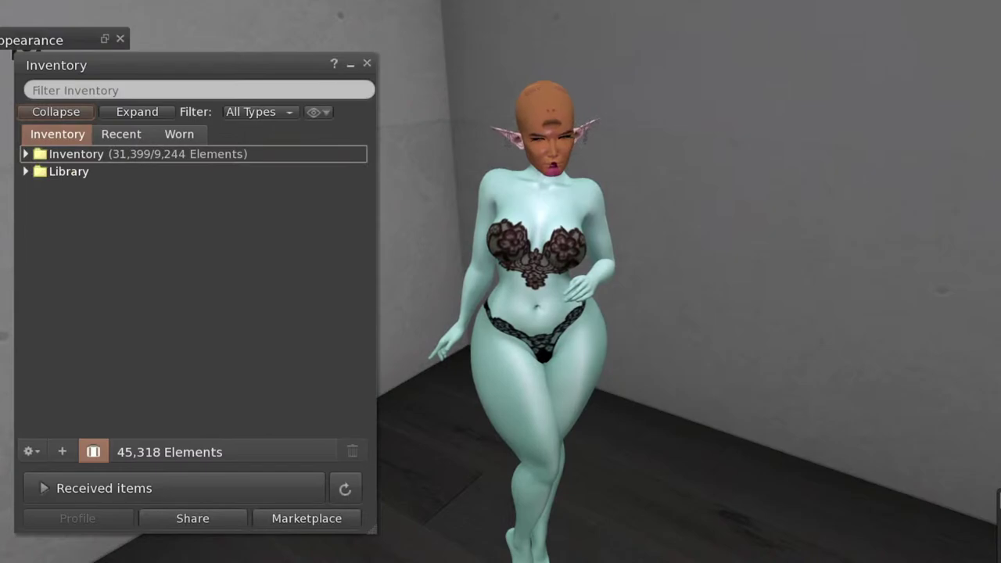
pyautogui.doubleClick(76, 154)
pyautogui.scroll(-2, 188, 260)
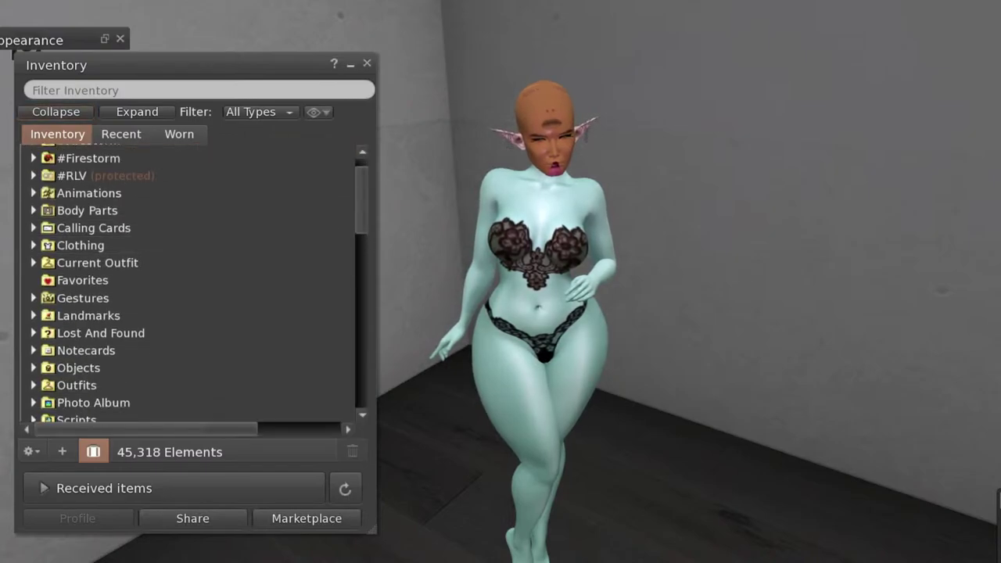
pyautogui.doubleClick(72, 175)
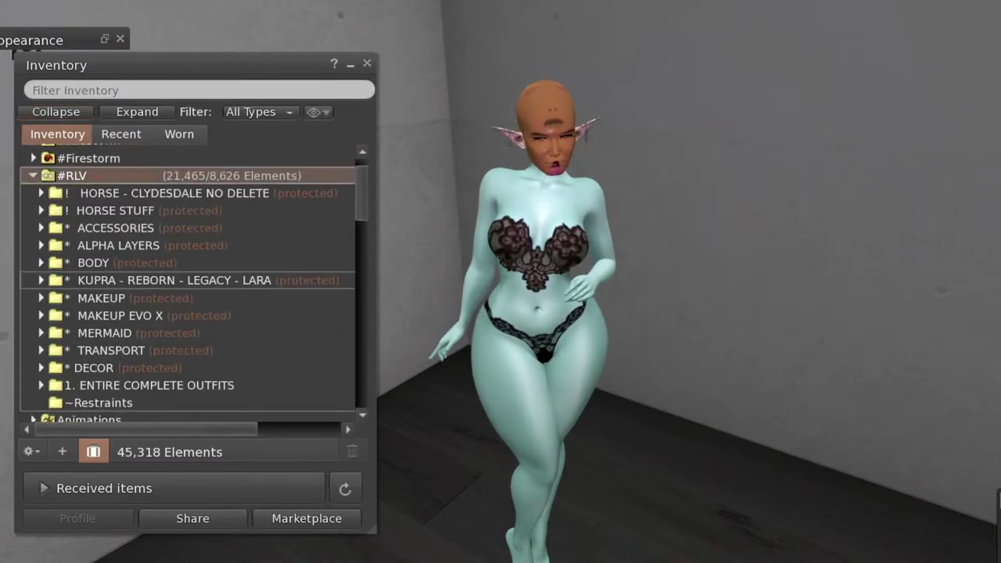
pyautogui.scroll(-2, 188, 323)
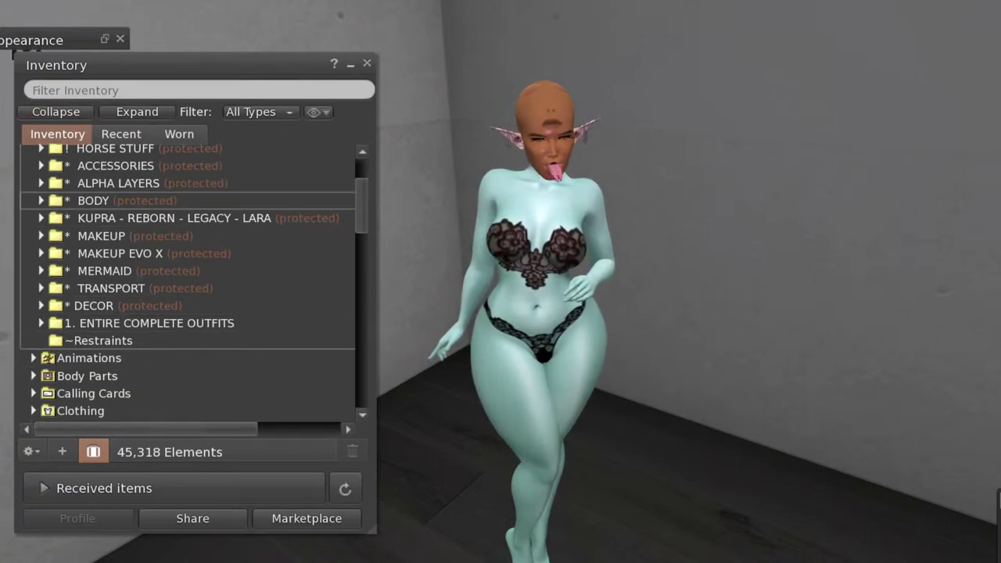
# Expand the BODY folder down through SKINS to the SKINS - EVO X subfolder
pyautogui.click(41, 200)
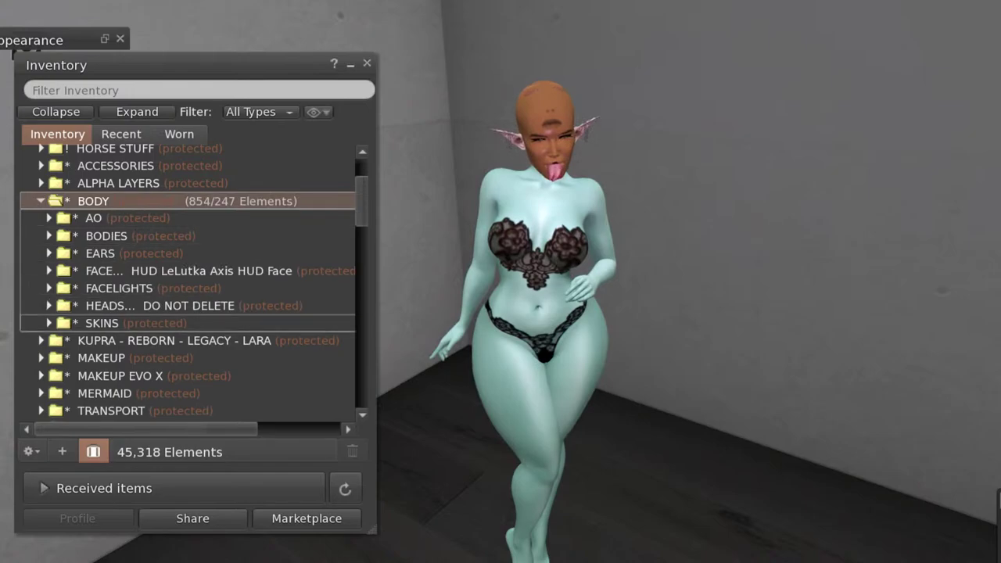
pyautogui.click(49, 323)
pyautogui.scroll(-4, 187, 330)
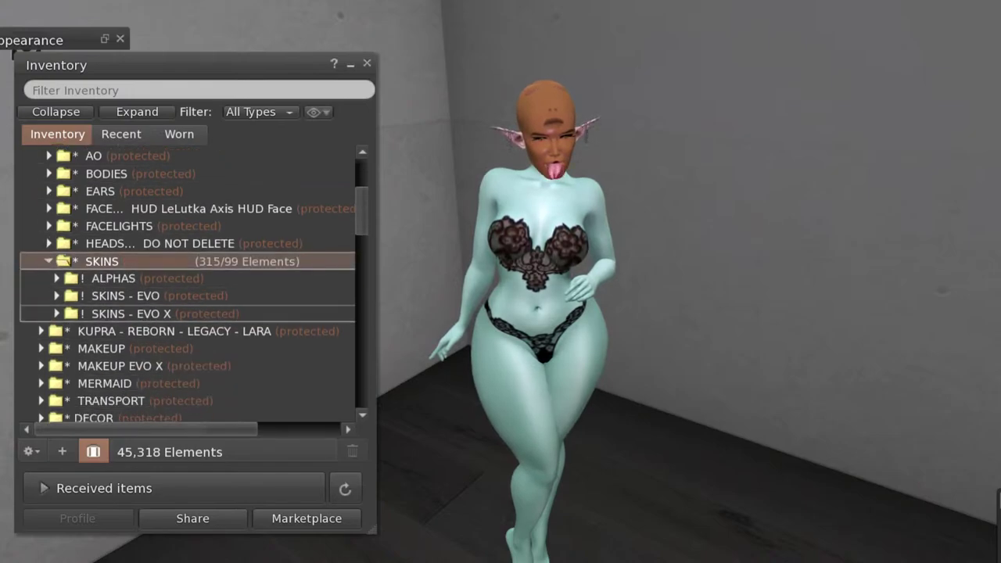
pyautogui.click(56, 314)
pyautogui.scroll(-6, 188, 300)
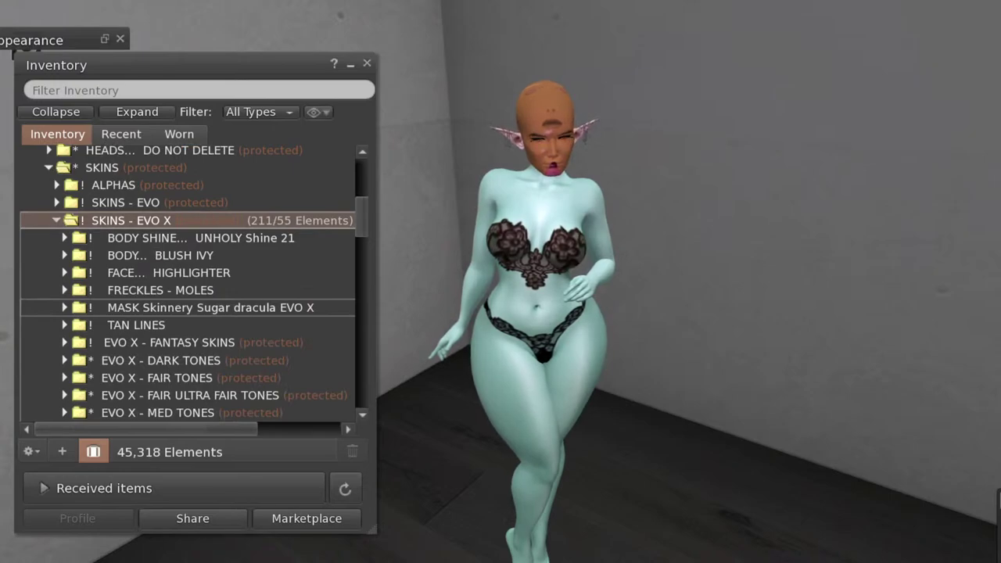
pyautogui.scroll(-2, 194, 309)
pyautogui.scroll(-2, 194, 309)
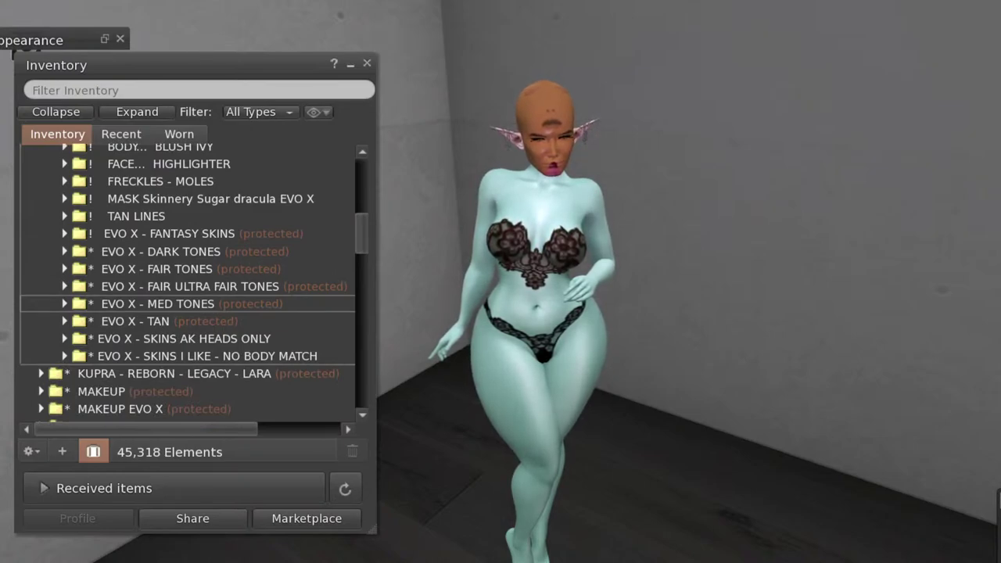
# Add the [Heaux] Tiara [Glitter Princess] Browless - Blush skin from the EVO X - FAIR ULTRA FAIR HEAUX BLUSH folder
pyautogui.doubleClick(190, 287)
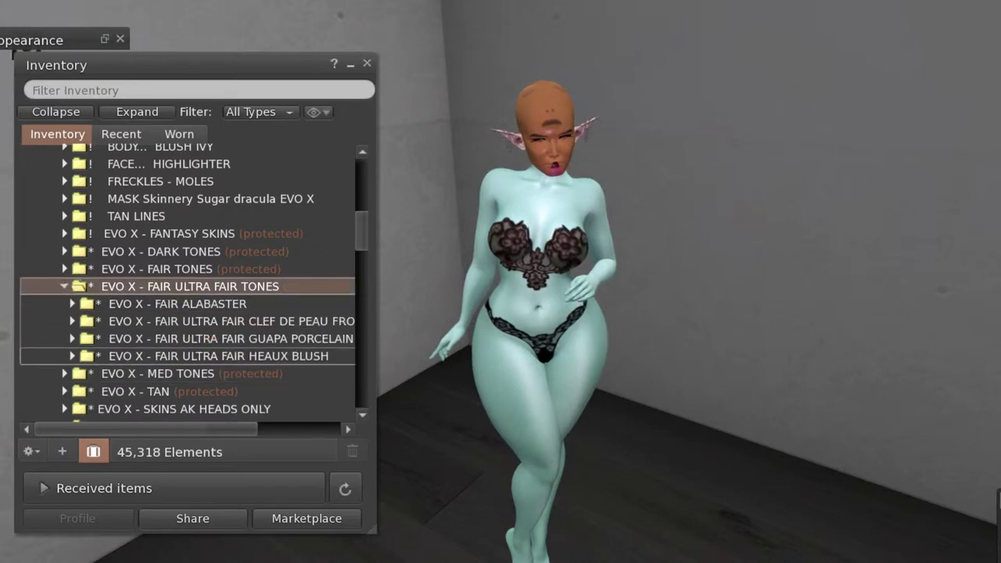
pyautogui.click(189, 356)
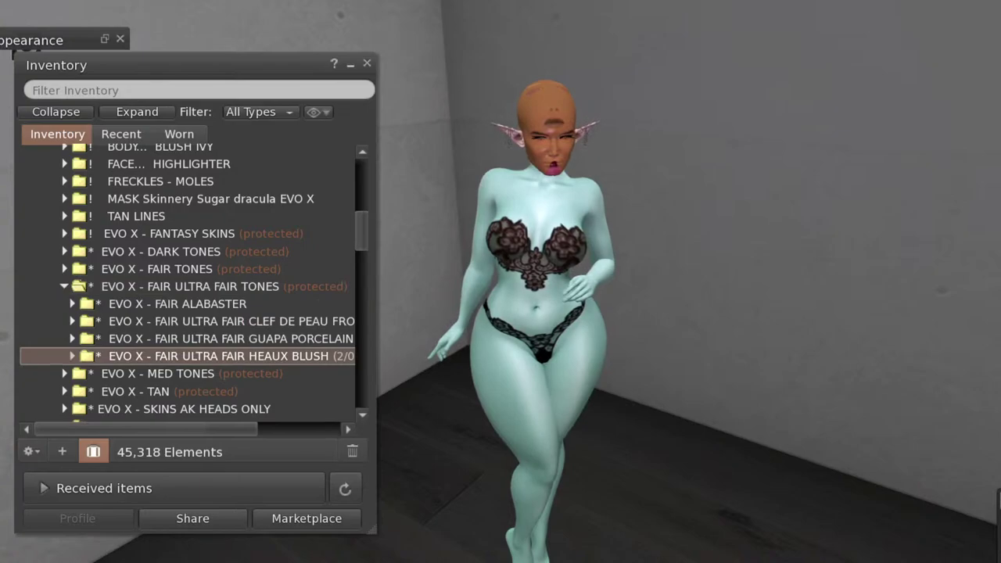
pyautogui.doubleClick(189, 356)
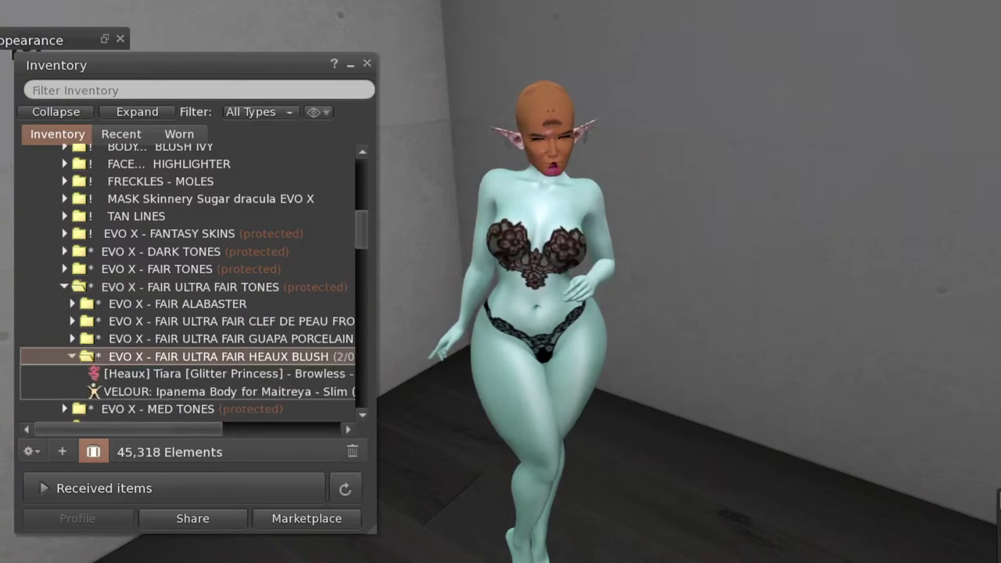
pyautogui.scroll(-3, 187, 281)
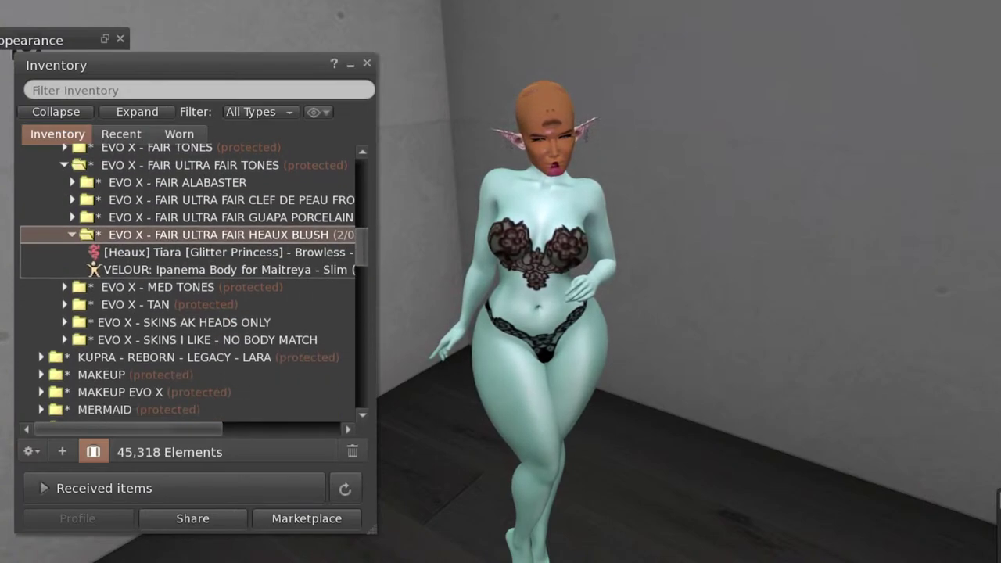
pyautogui.moveTo(376, 269); pyautogui.dragTo(459, 269)
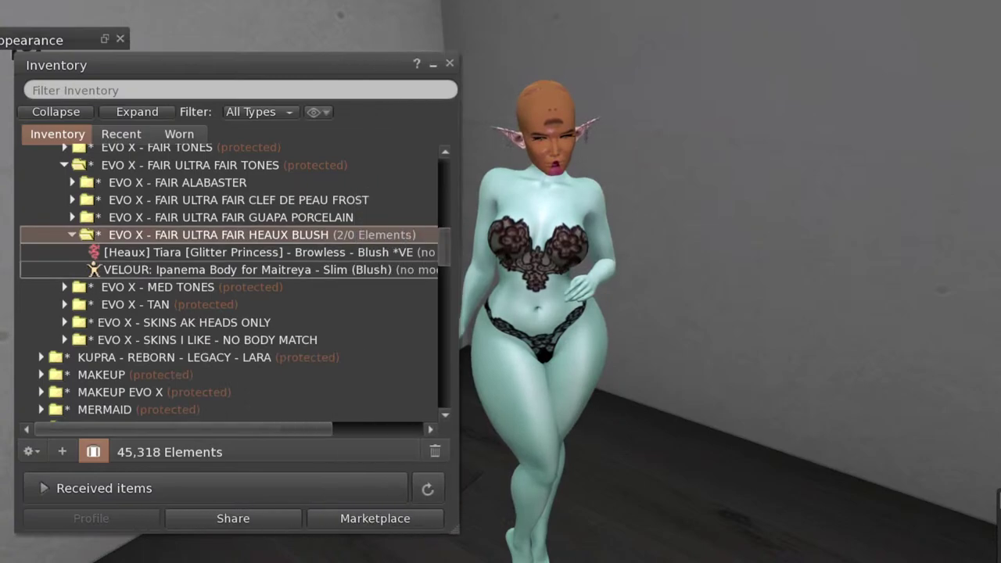
pyautogui.click(258, 252)
pyautogui.rightClick(372, 254)
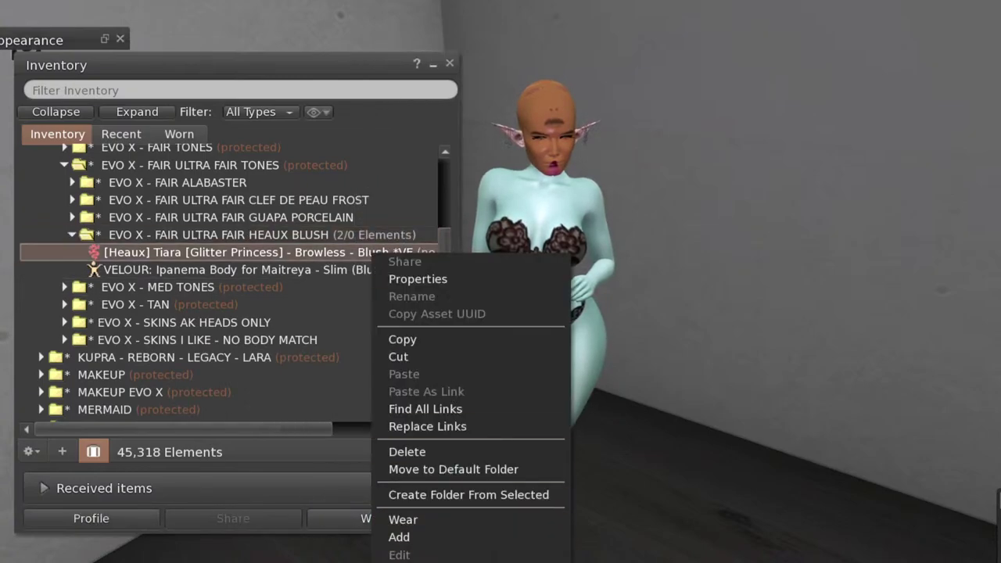
pyautogui.click(399, 536)
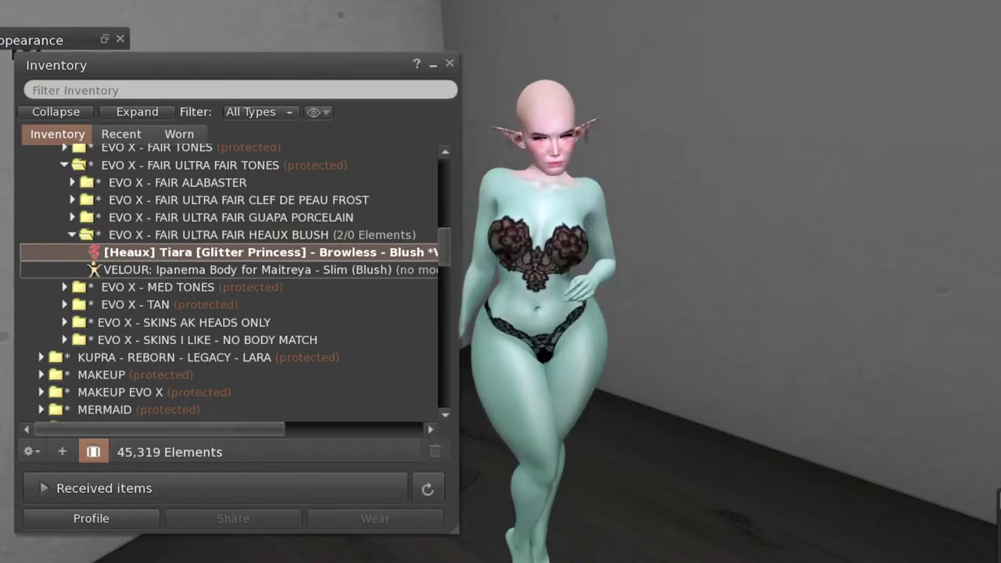
# Wear the VELOUR: Ipanema Body for Maitreya - Slim (Blush) skin from the same folder
pyautogui.click(244, 270)
pyautogui.rightClick(244, 270)
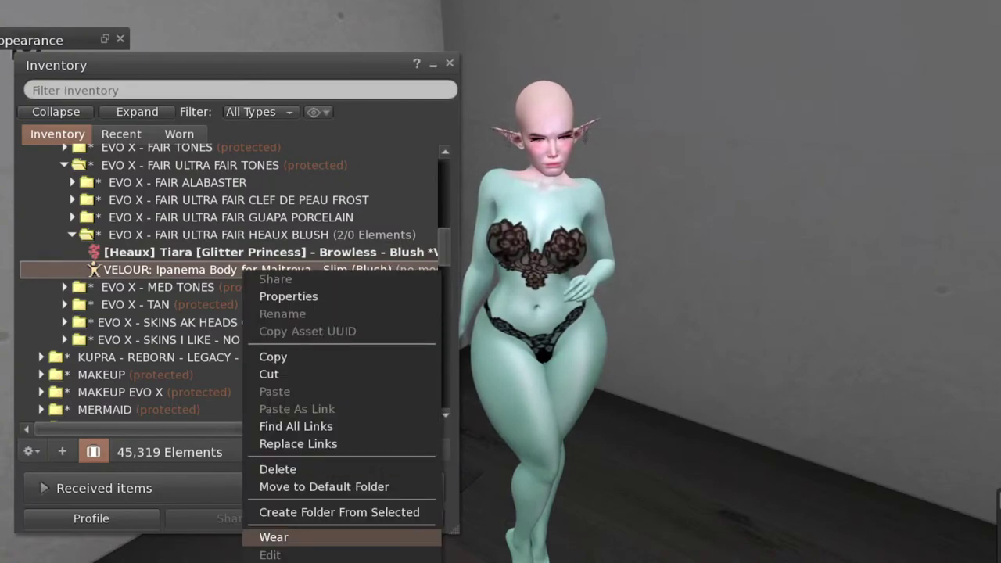
pyautogui.click(273, 538)
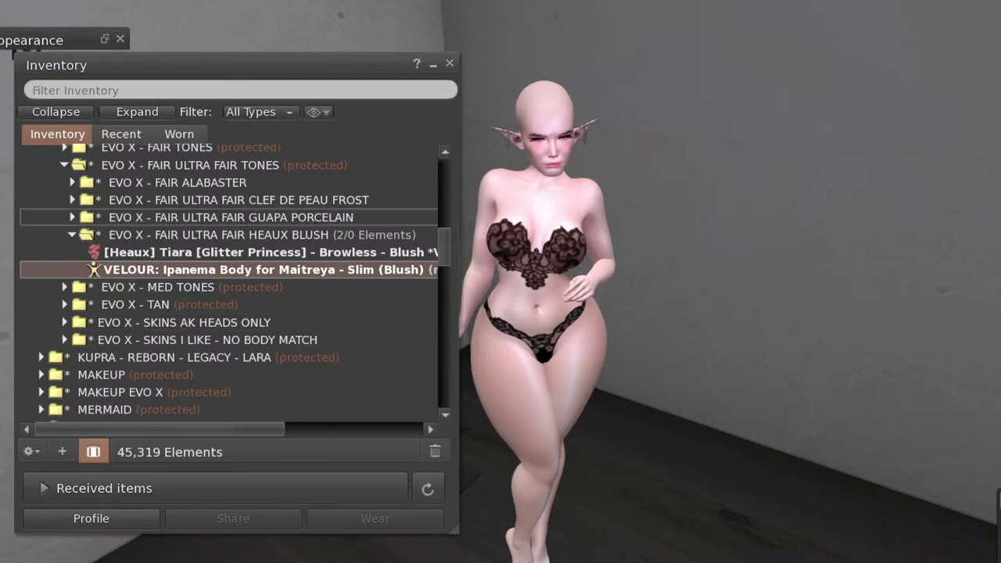
# Collapse all inventory folders again and expand the HAIRBASE - BANGS - BROWS folder
pyautogui.click(56, 112)
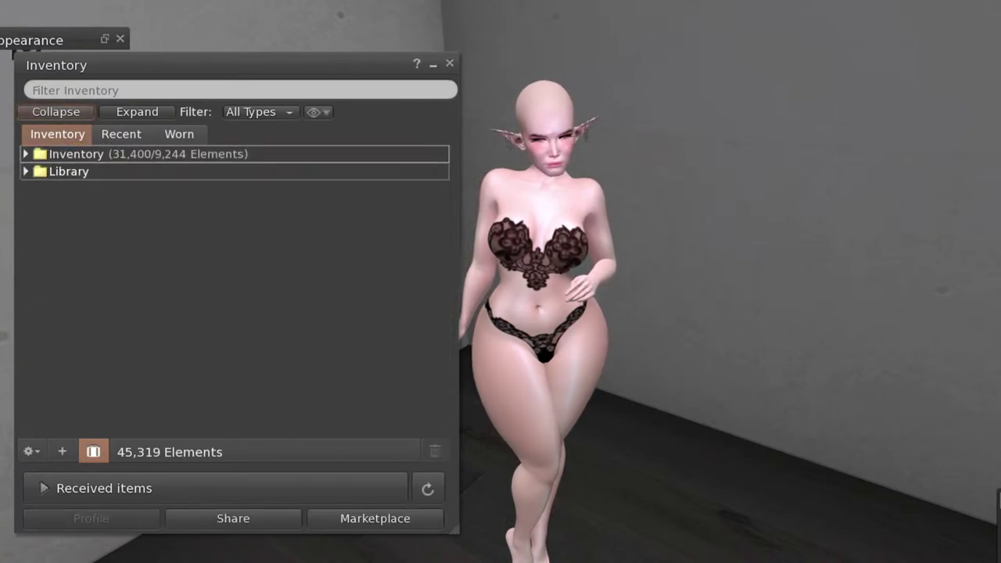
pyautogui.doubleClick(76, 154)
pyautogui.scroll(-5, 228, 282)
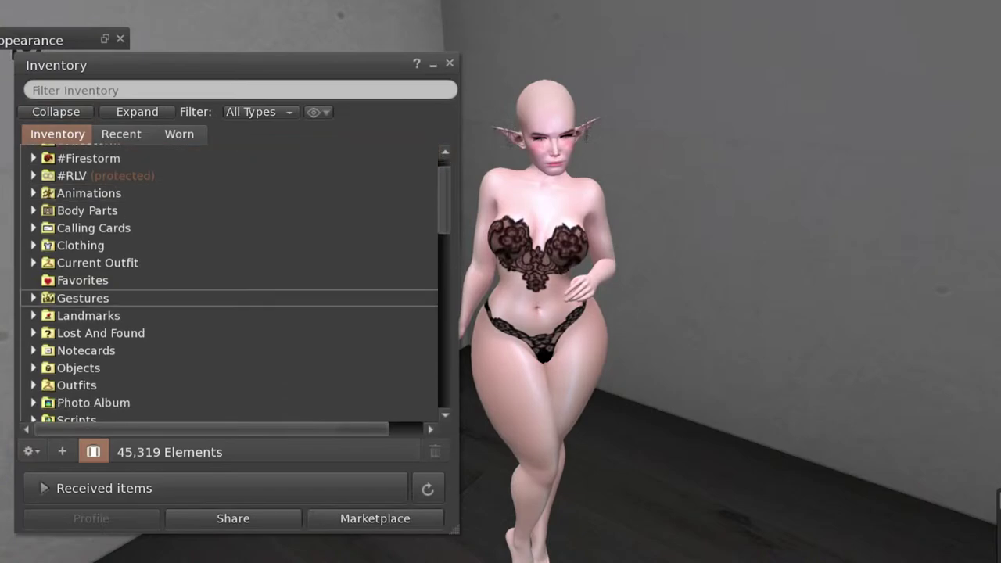
pyautogui.scroll(-5, 229, 309)
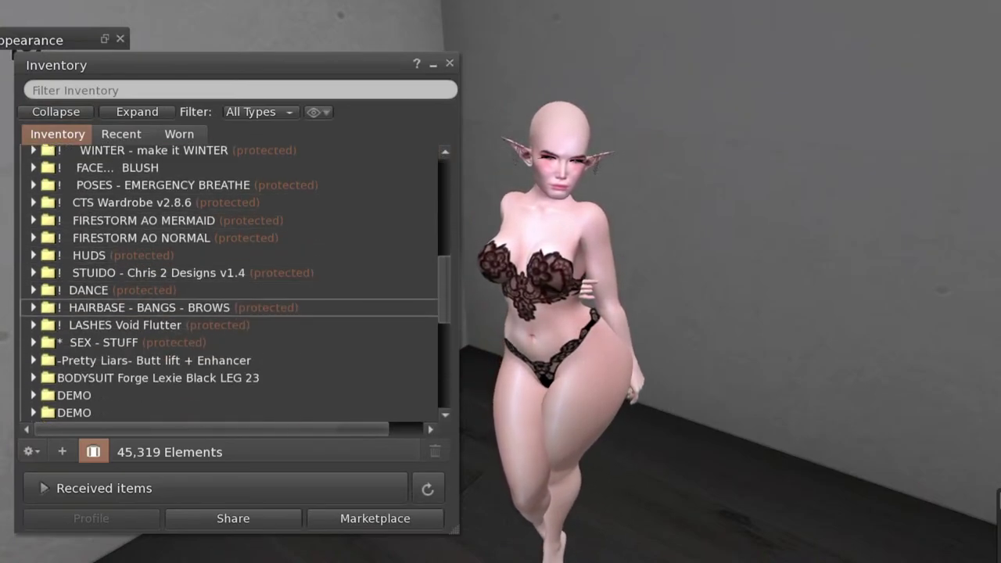
pyautogui.doubleClick(228, 307)
# Expand the HAIRBASES folder and its HAIRBASES... EVO X BOM subfolder
pyautogui.press('Down')
pyautogui.press('Down')
pyautogui.press('Down')
pyautogui.press('Down')
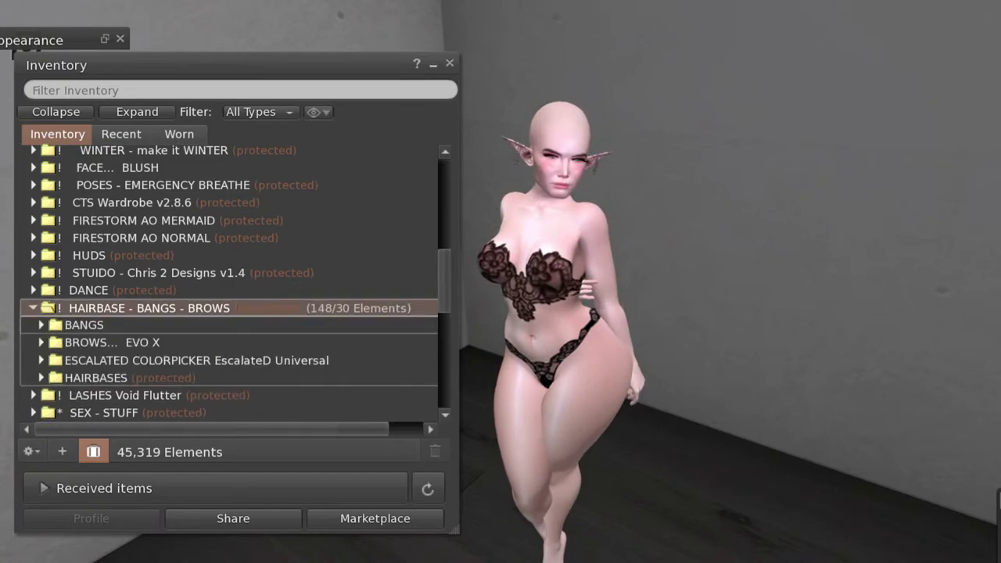
pyautogui.press('Right')
pyautogui.scroll(-4, 229, 281)
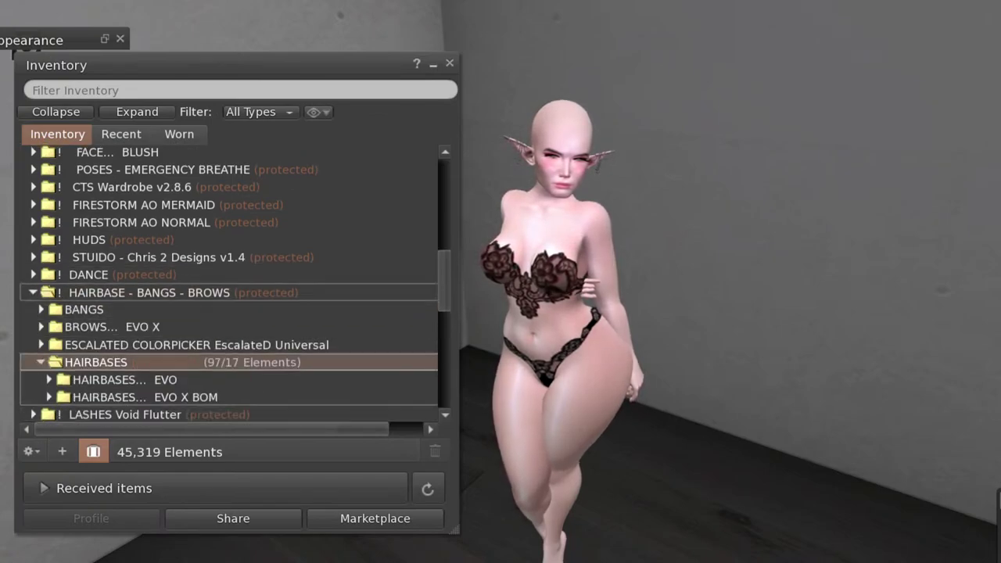
pyautogui.press('Down')
pyautogui.press('Down')
pyautogui.press('Right')
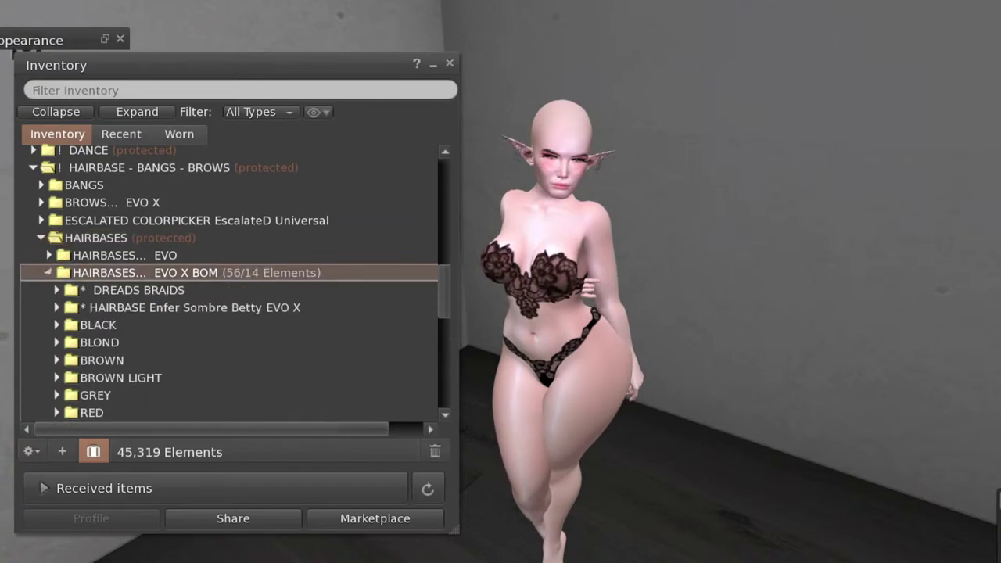
# Add the (Enfer Sombre*) LeLutka EvoX Hairbase - Betty {Tintable} from the HAIRBASE Enfer Sombre Betty EVO X subfolder
pyautogui.scroll(-3, 228, 300)
pyautogui.scroll(-2, 228, 301)
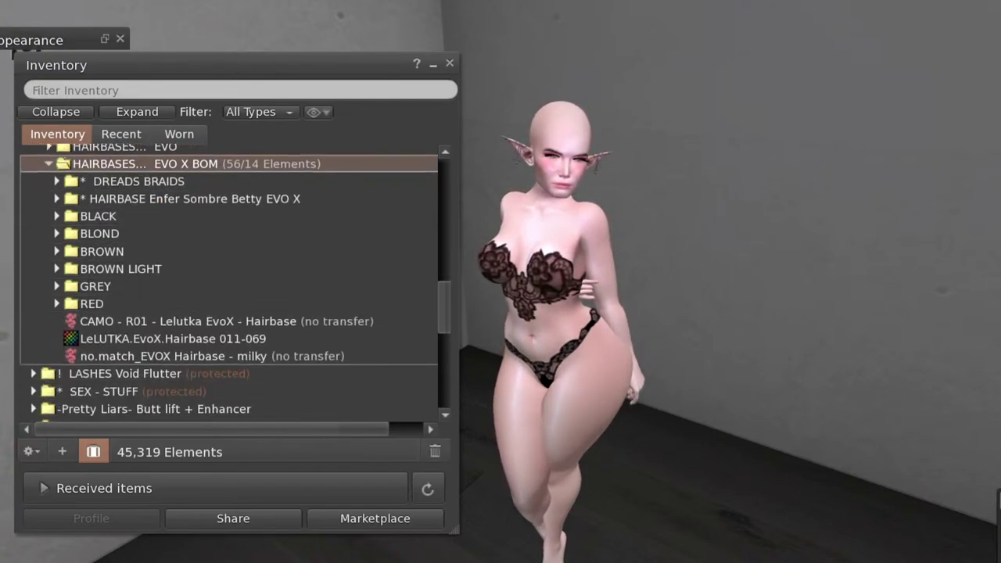
pyautogui.doubleClick(190, 199)
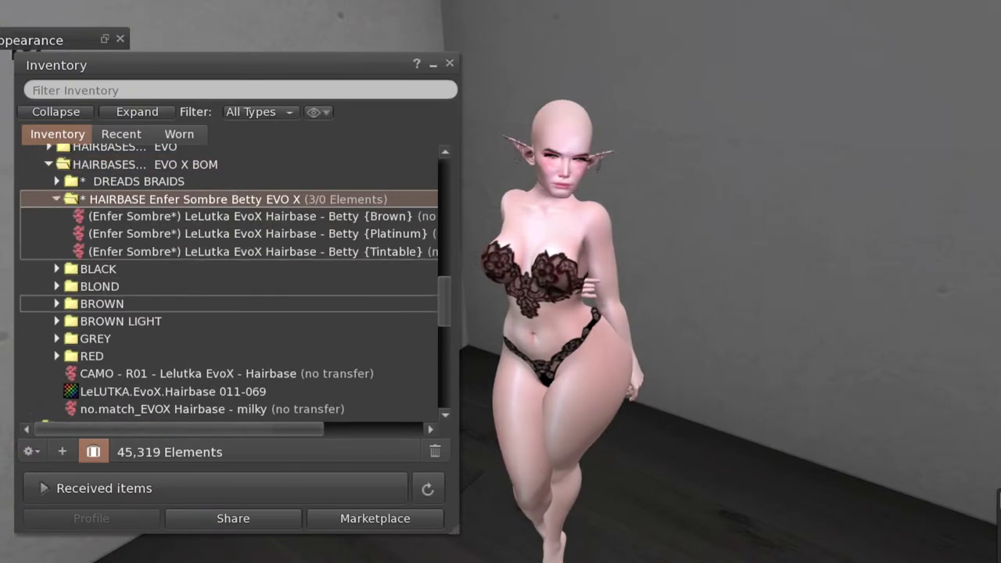
pyautogui.click(229, 251)
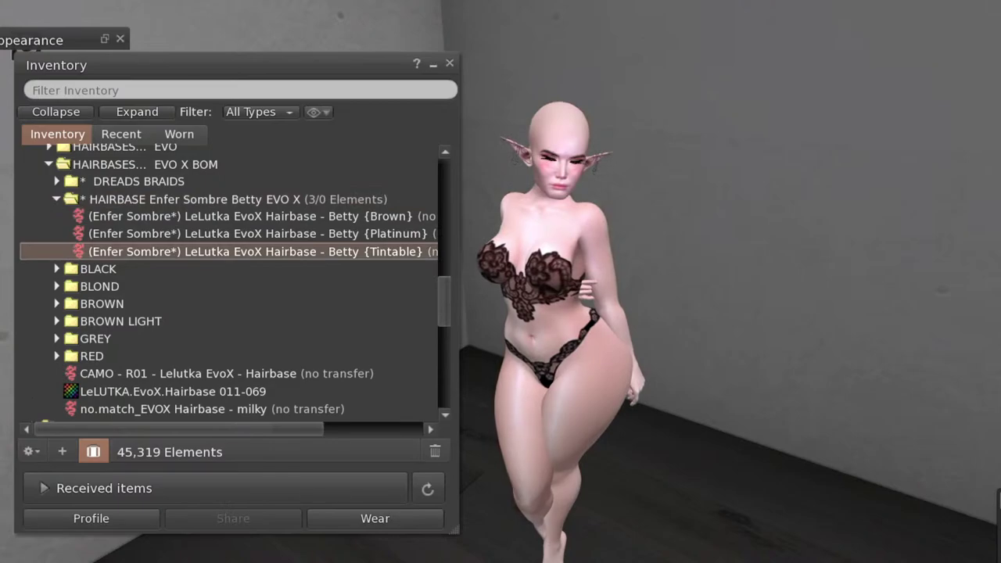
pyautogui.rightClick(389, 251)
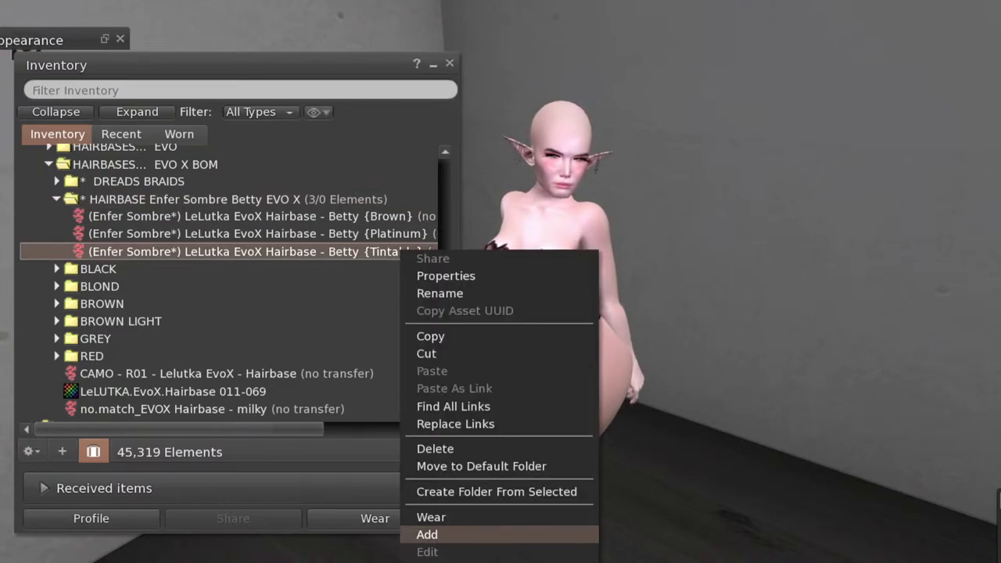
pyautogui.click(422, 534)
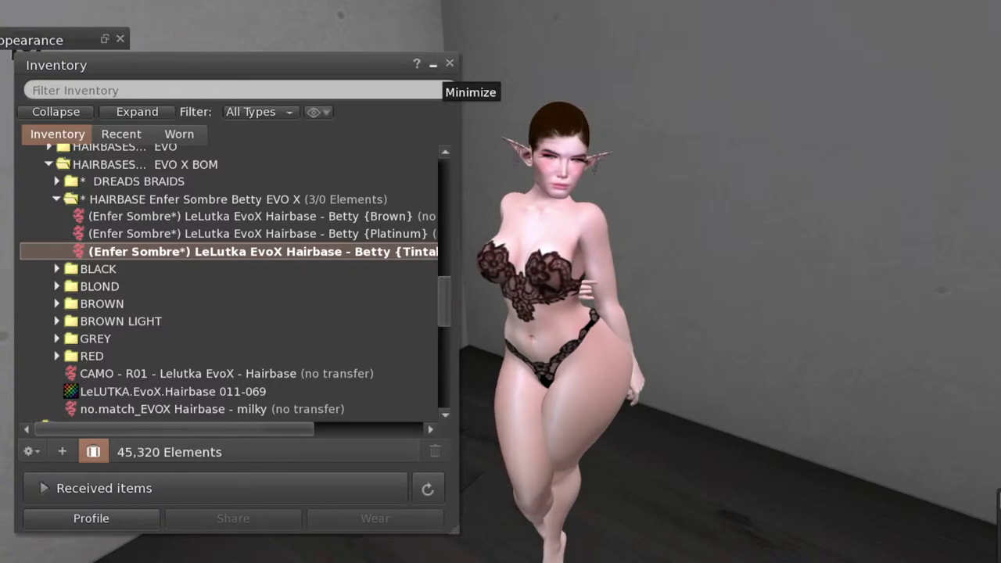
# Collapse all inventory folders and narrow the Inventory window to free the view of the avatar
pyautogui.click(55, 112)
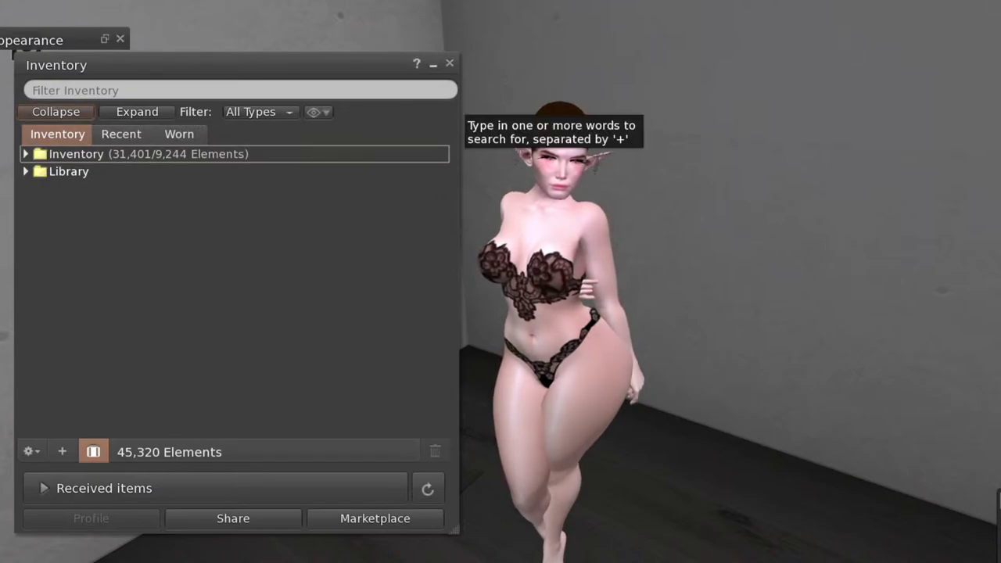
pyautogui.moveTo(458, 101); pyautogui.dragTo(279, 102)
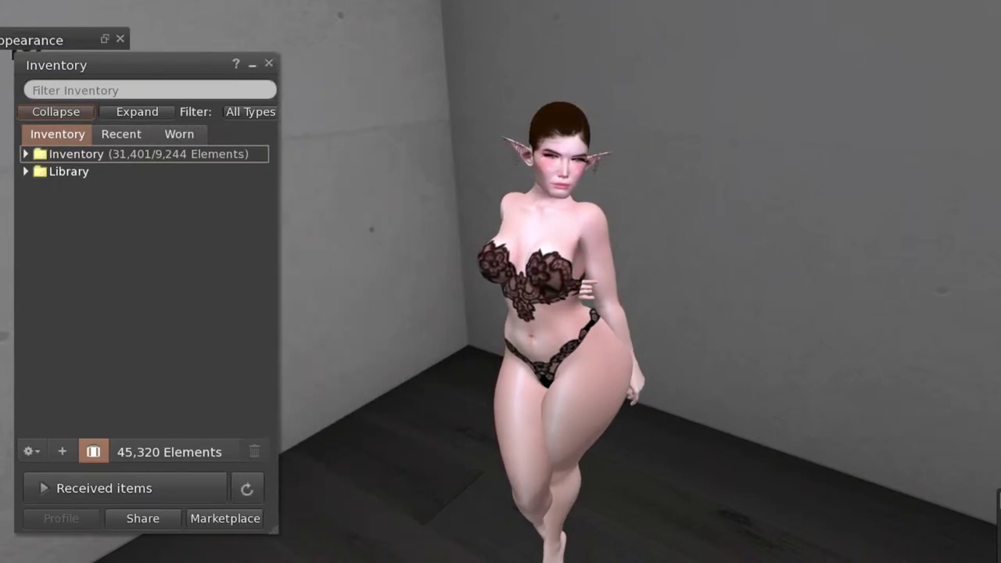
# Examine the avatar's hairbase, face and body skin from the front and the side
pyautogui.moveTo(548, 313); pyautogui.dragTo(860, 223)
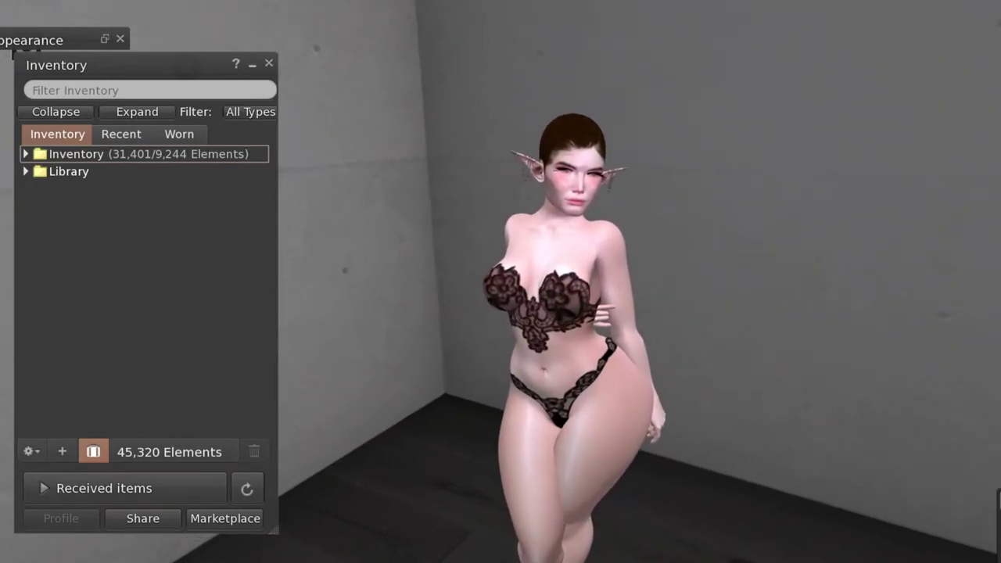
pyautogui.hotkey('alt', 'Left')
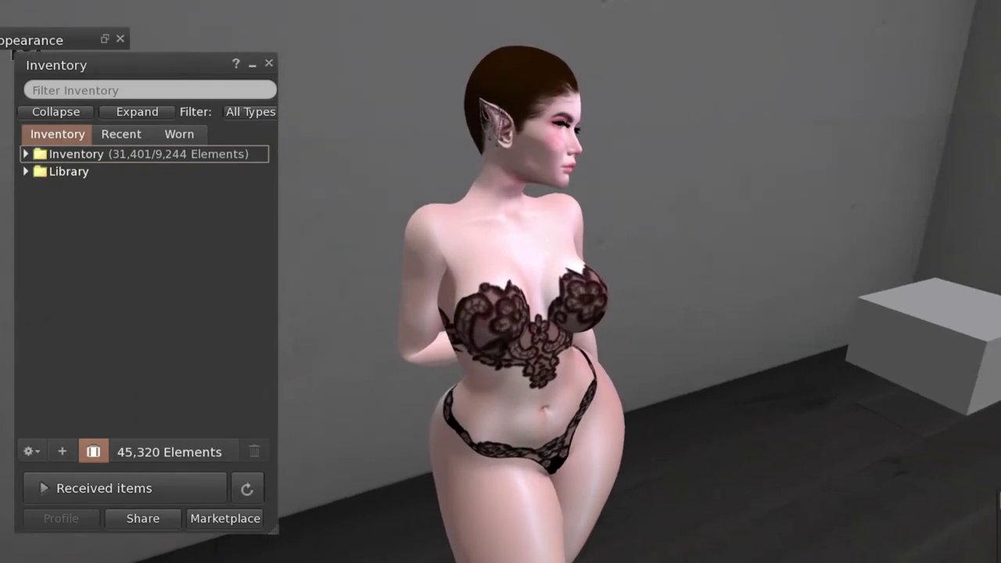
pyautogui.hotkey('alt', 'Right')
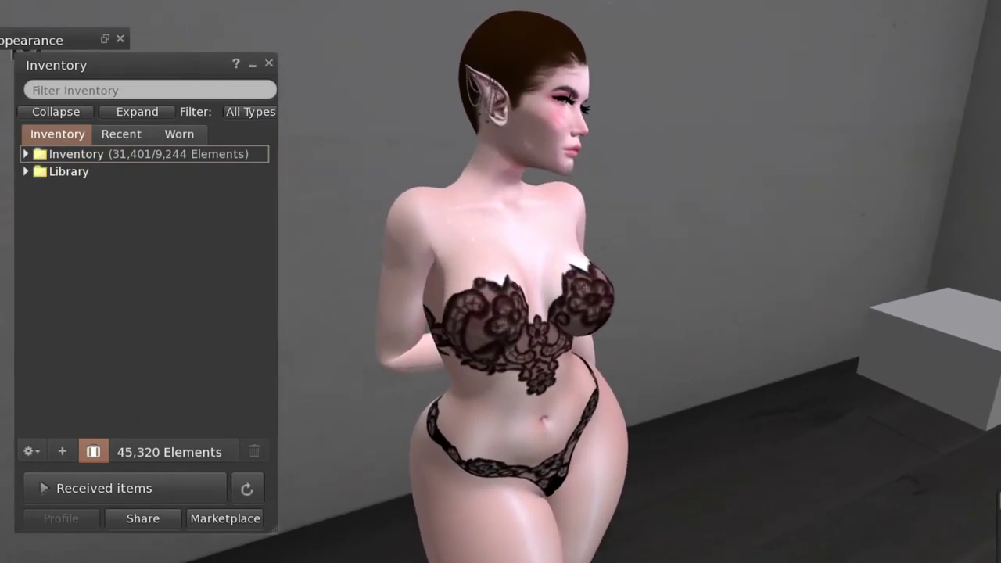
pyautogui.hotkey('alt', 'Down')
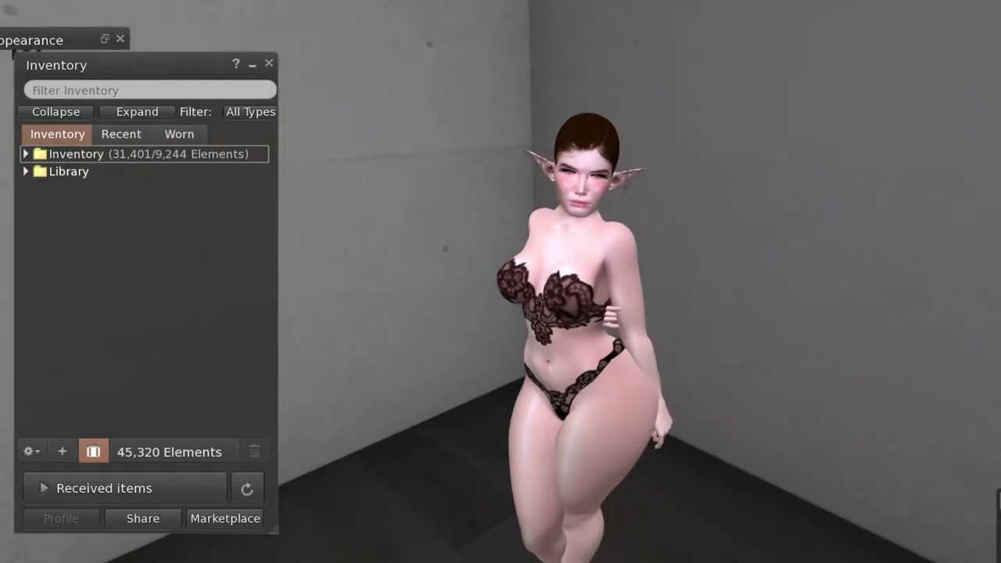
pyautogui.hotkey('alt', 'Left')
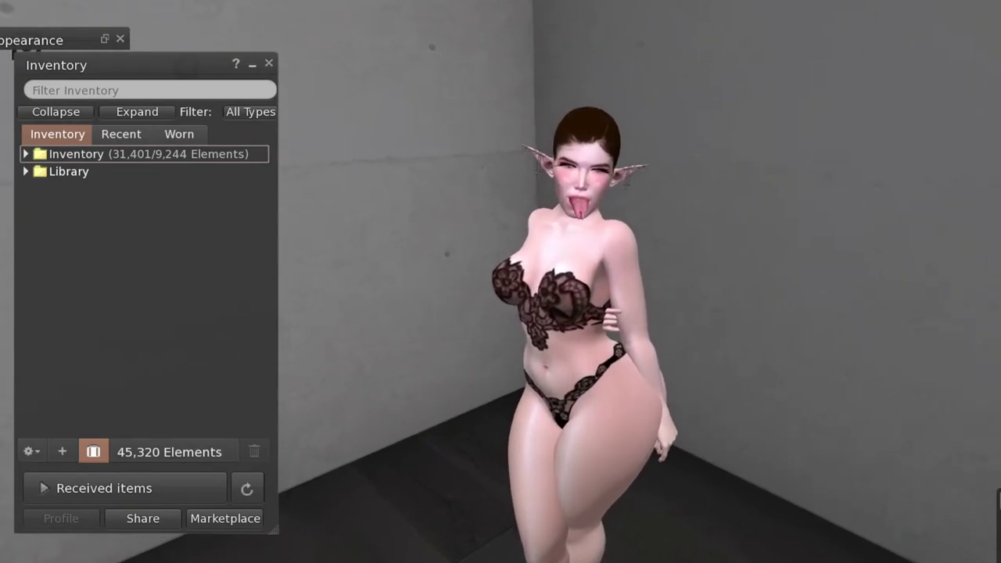
pyautogui.hotkey('alt', 'Left')
pyautogui.hotkey('alt', 'Up')
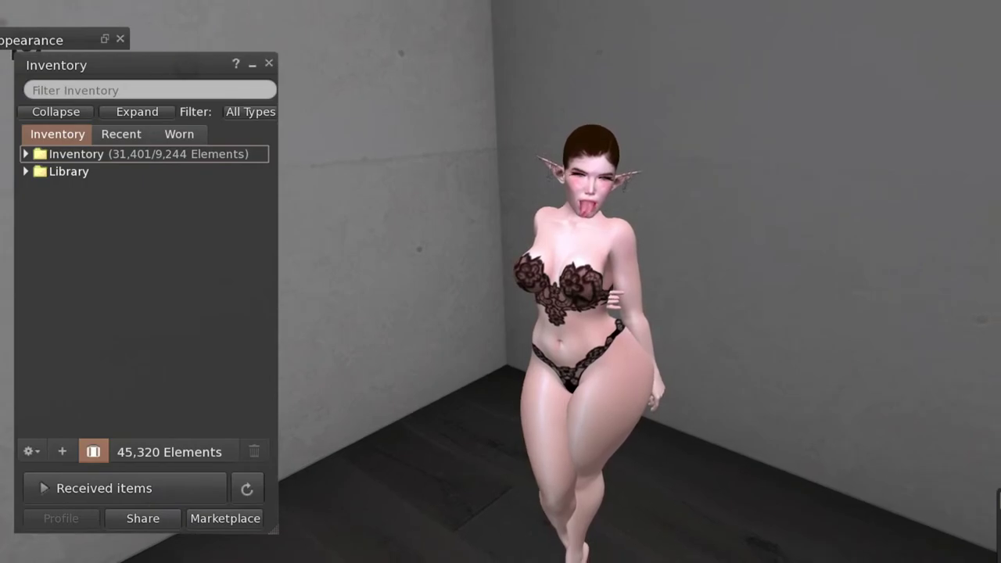
pyautogui.hotkey('ctrl', 'alt', 'shift', 'Up')
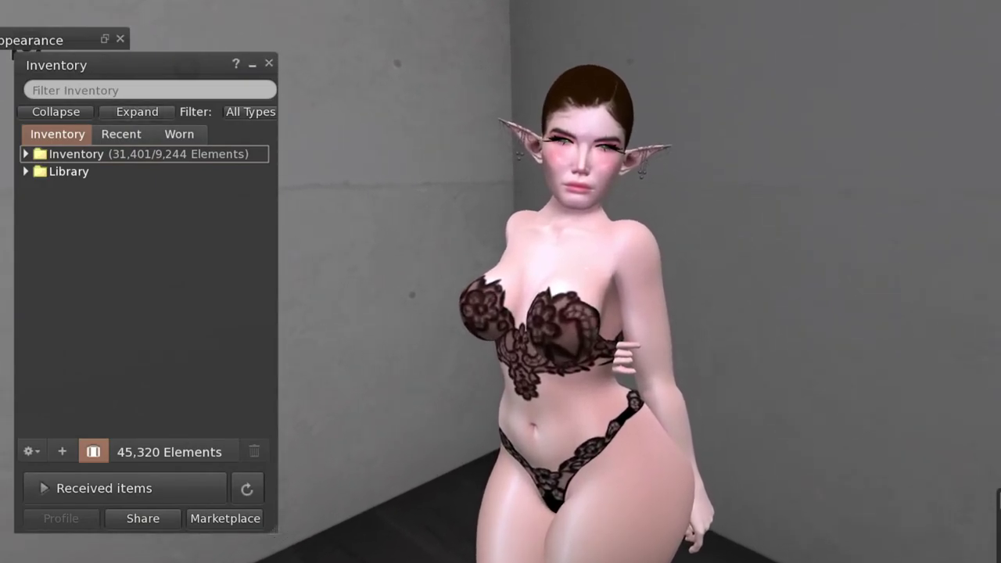
# Expand the main Inventory folder and its WINTER - make it WINTER folder, widening the Inventory window for longer names
pyautogui.doubleClick(76, 154)
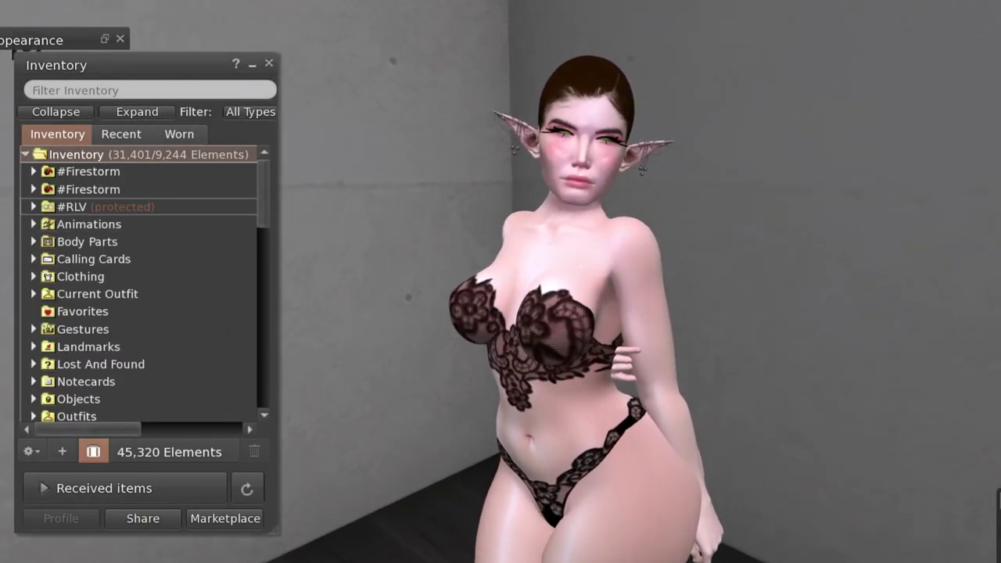
pyautogui.scroll(-6, 140, 281)
pyautogui.scroll(-1, 141, 281)
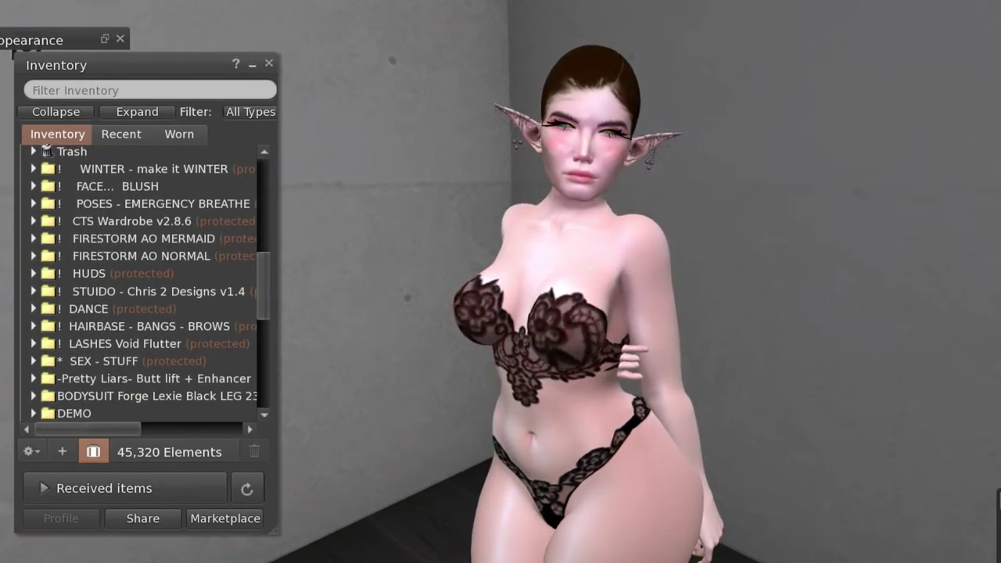
pyautogui.moveTo(278, 188); pyautogui.dragTo(342, 188)
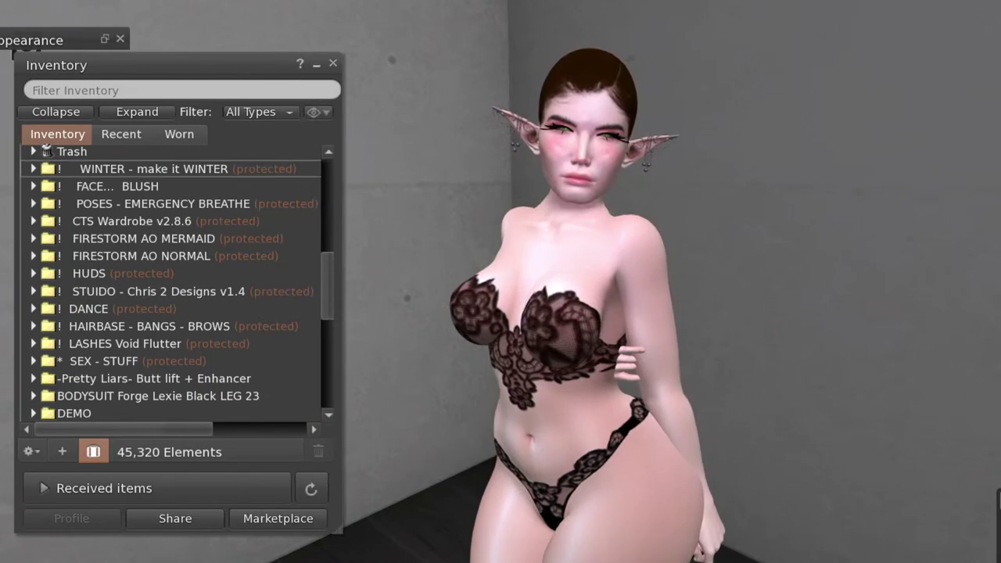
pyautogui.doubleClick(153, 169)
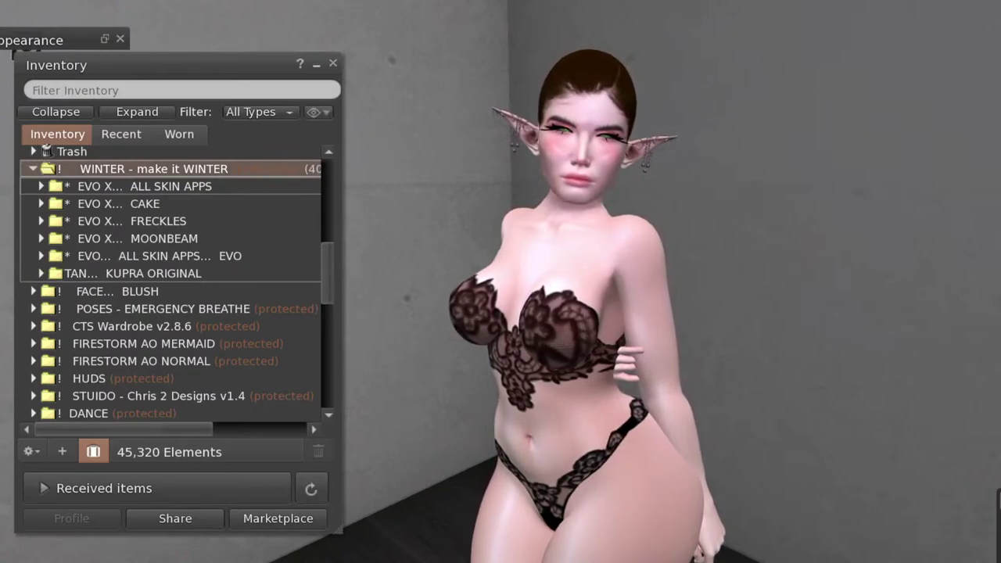
# Check the EVO X... FRECKLES subfolder, and expand the EVO X... ALL SKIN APPS subfolder in its place with full item names readable
pyautogui.doubleClick(158, 221)
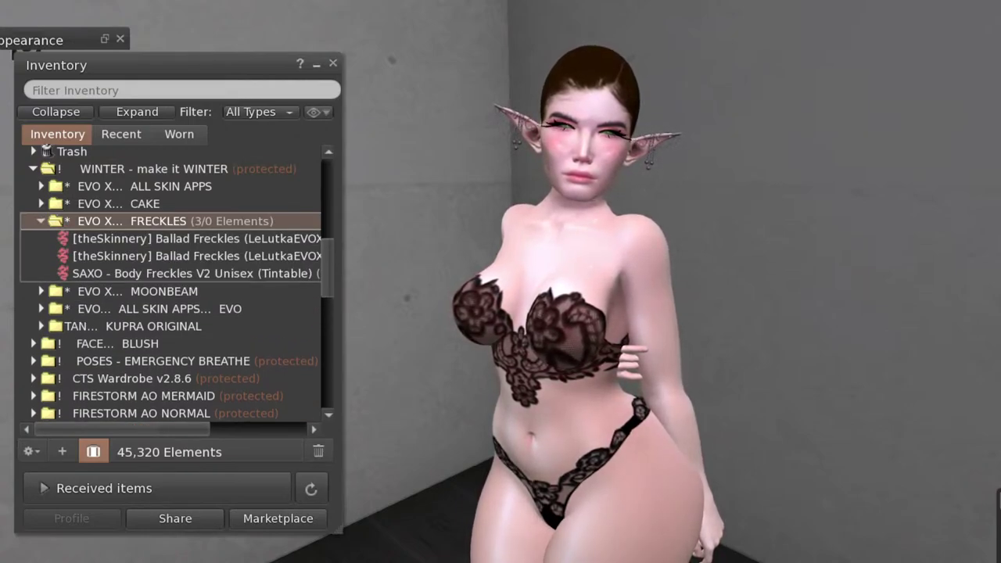
pyautogui.doubleClick(158, 221)
pyautogui.doubleClick(158, 186)
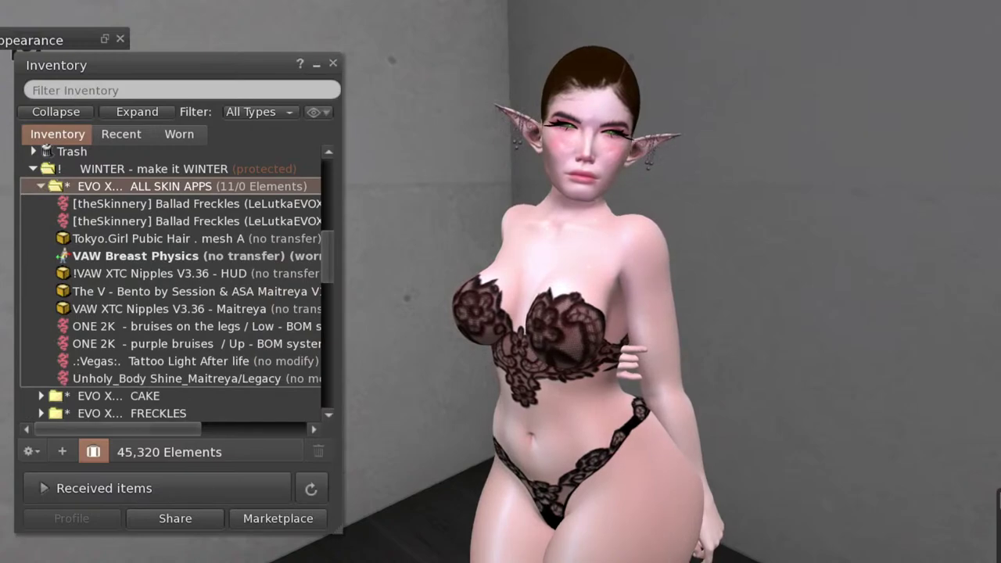
pyautogui.moveTo(341, 227); pyautogui.dragTo(417, 227)
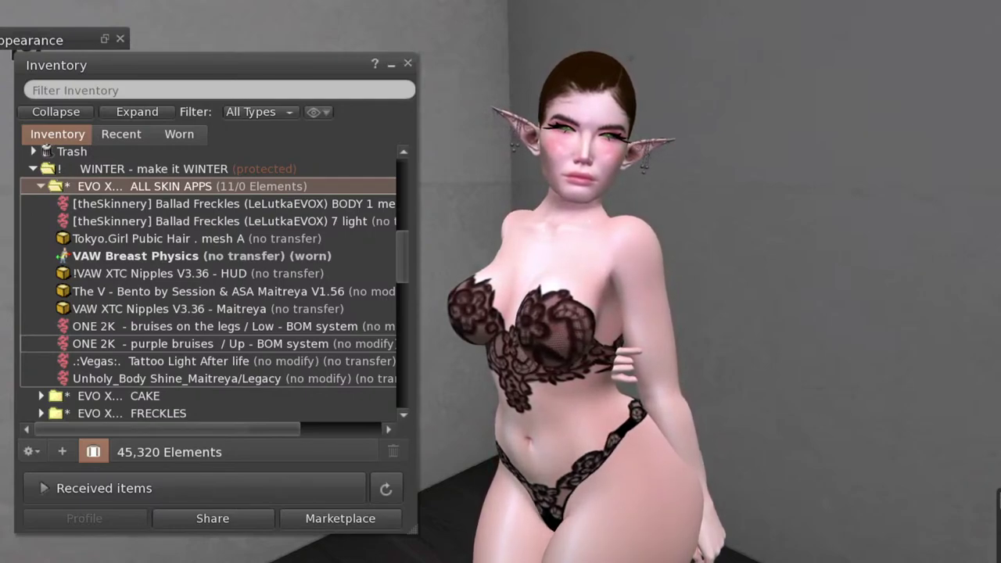
# Add both ONE 2K BOM layers, bruises on the legs / Low and purple bruises / Up, and view them on the avatar
pyautogui.click(200, 343)
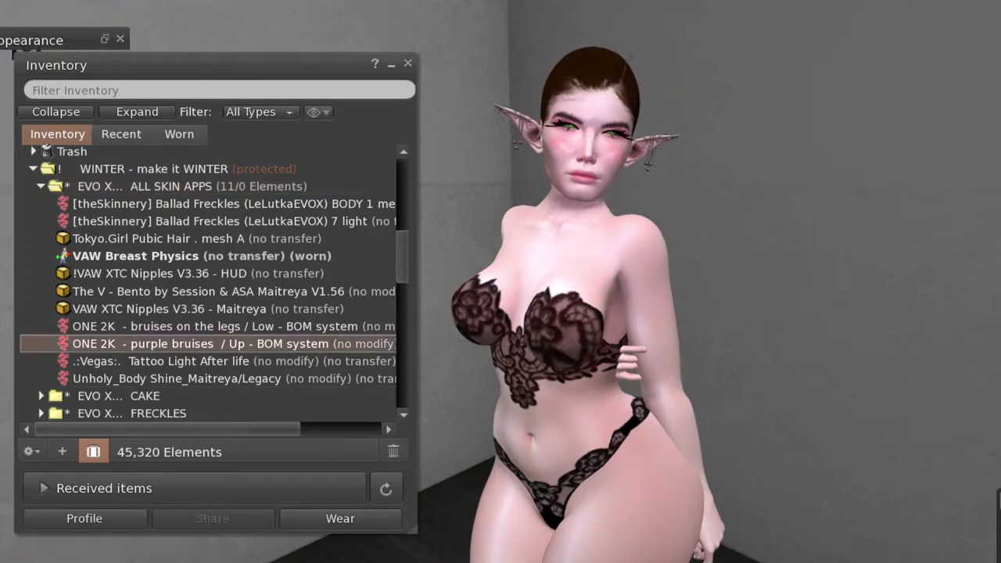
pyautogui.keyDown('ctrl'); pyautogui.click(305, 326); pyautogui.keyUp('ctrl')
pyautogui.rightClick(305, 329)
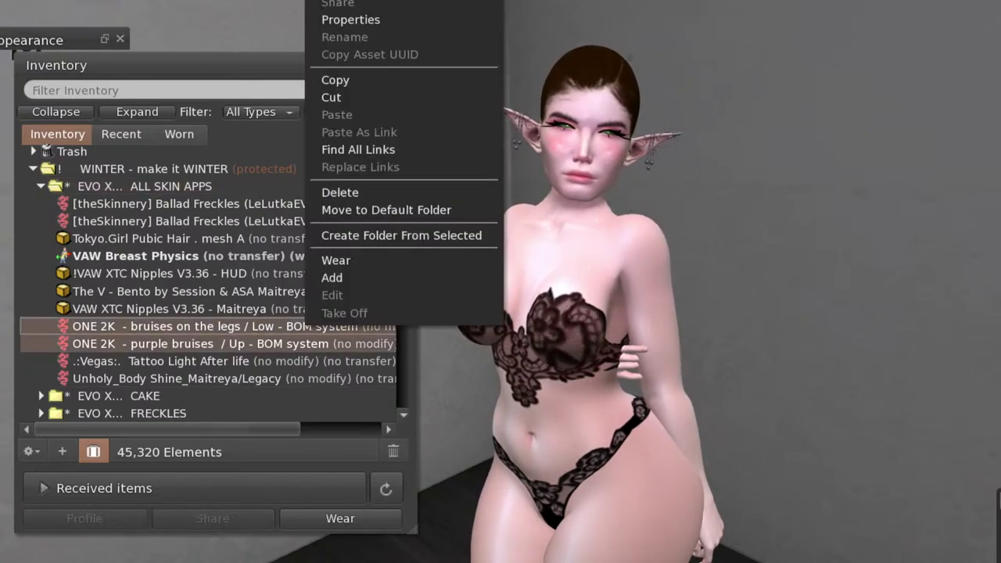
pyautogui.click(329, 277)
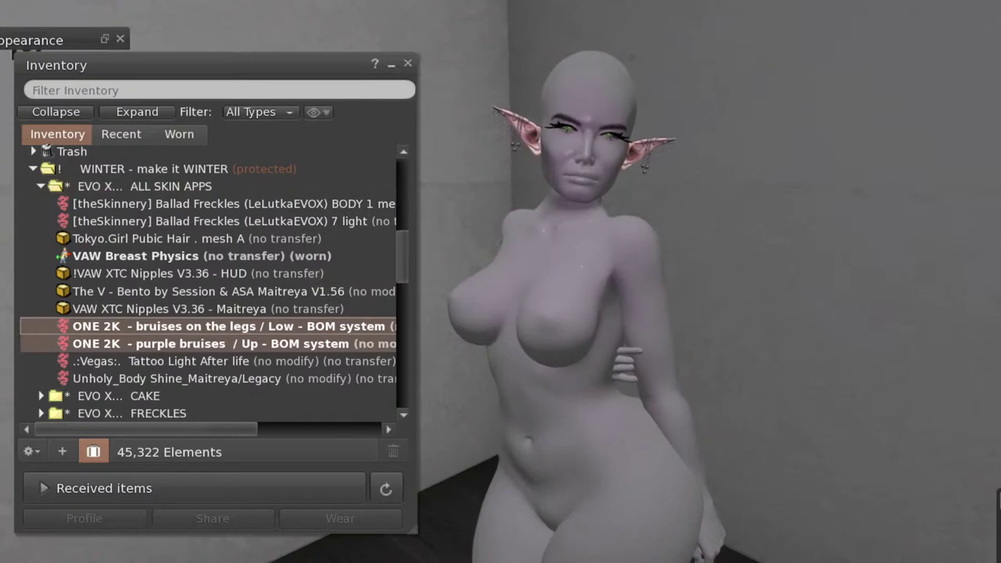
pyautogui.moveTo(571, 207); pyautogui.dragTo(727, 258)
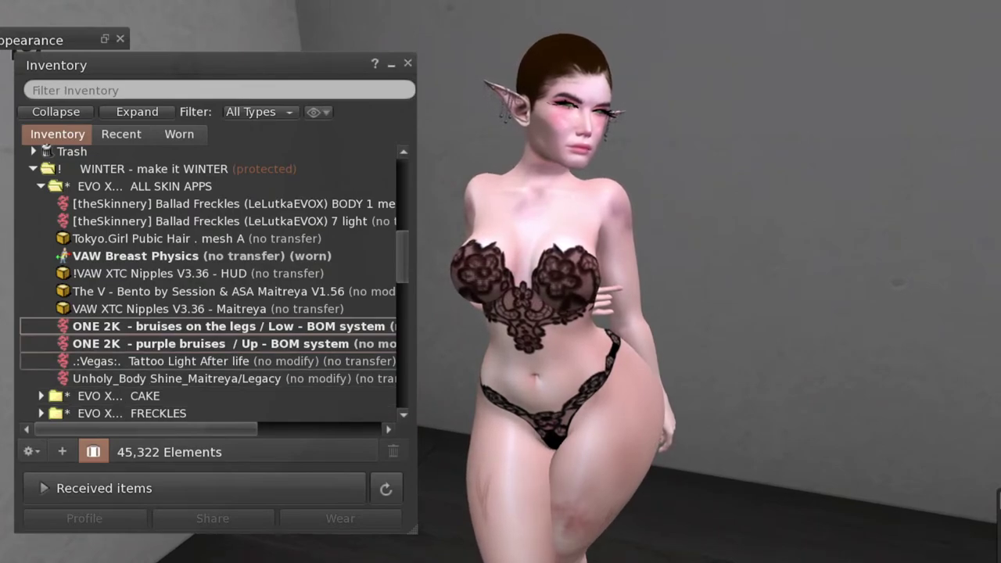
# Add the .:Vegas:. Tattoo Light After life layer from the ALL SKIN APPS folder to the avatar
pyautogui.rightClick(293, 361)
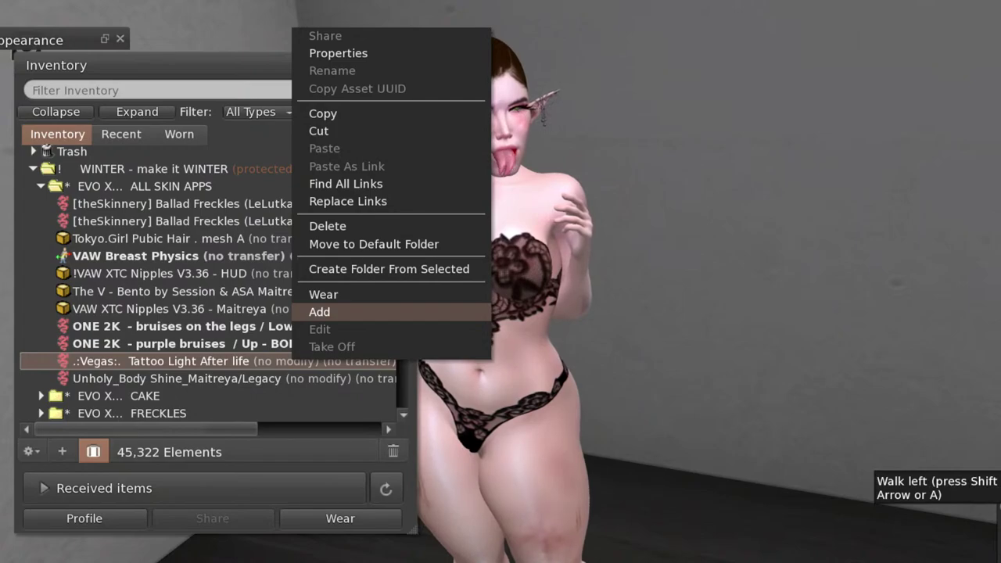
pyautogui.click(319, 311)
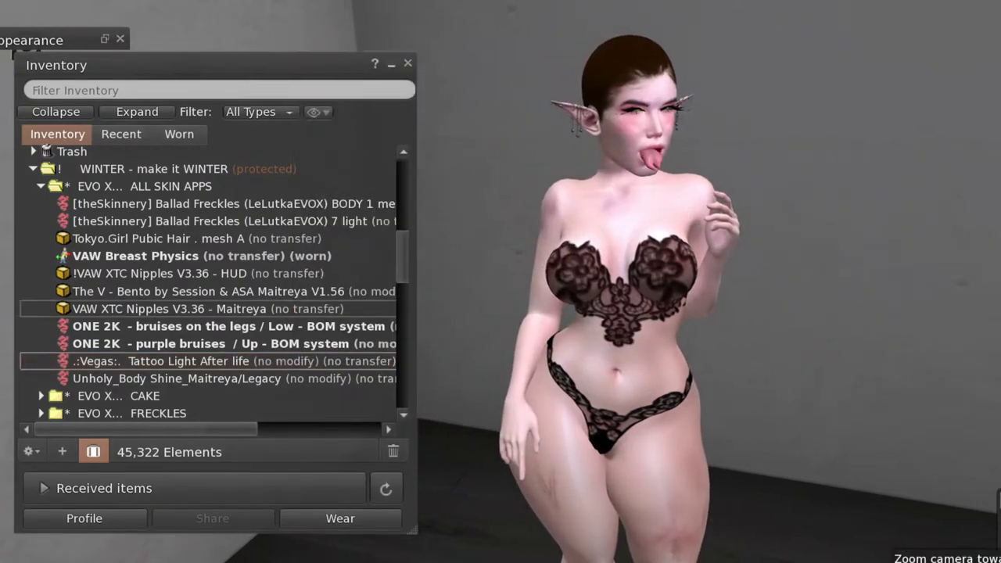
pyautogui.rightClick(286, 360)
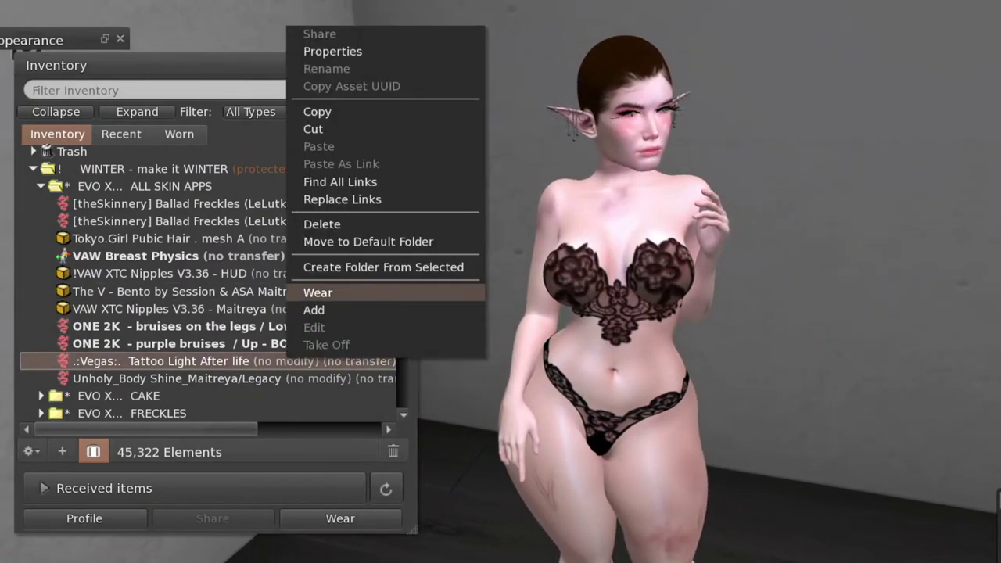
pyautogui.click(313, 310)
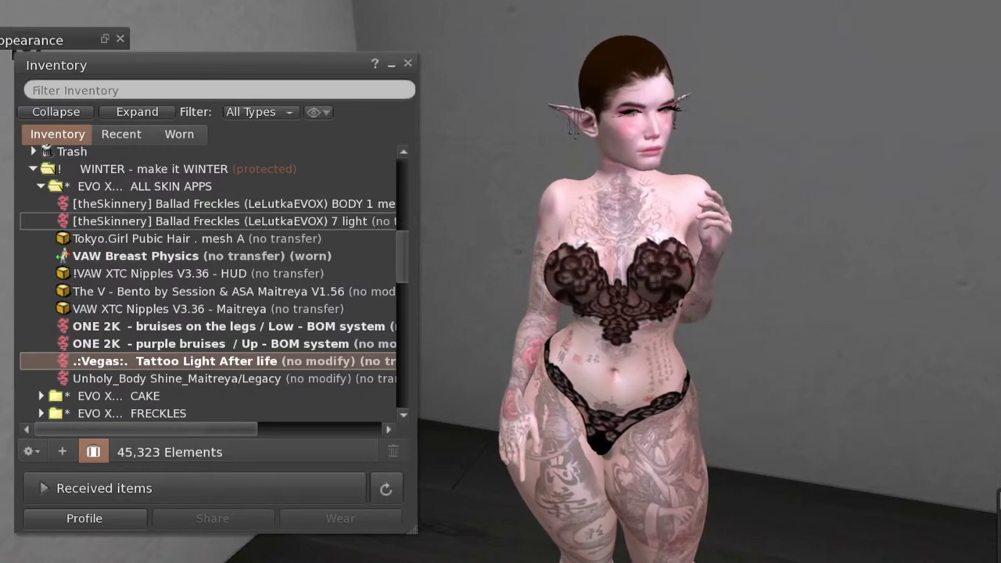
pyautogui.click(330, 222)
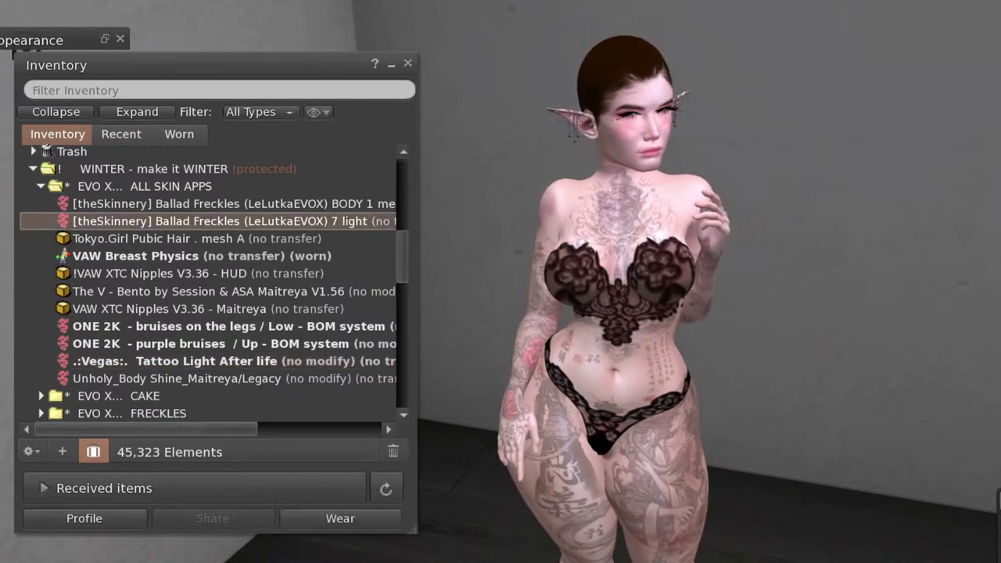
pyautogui.rightClick(330, 224)
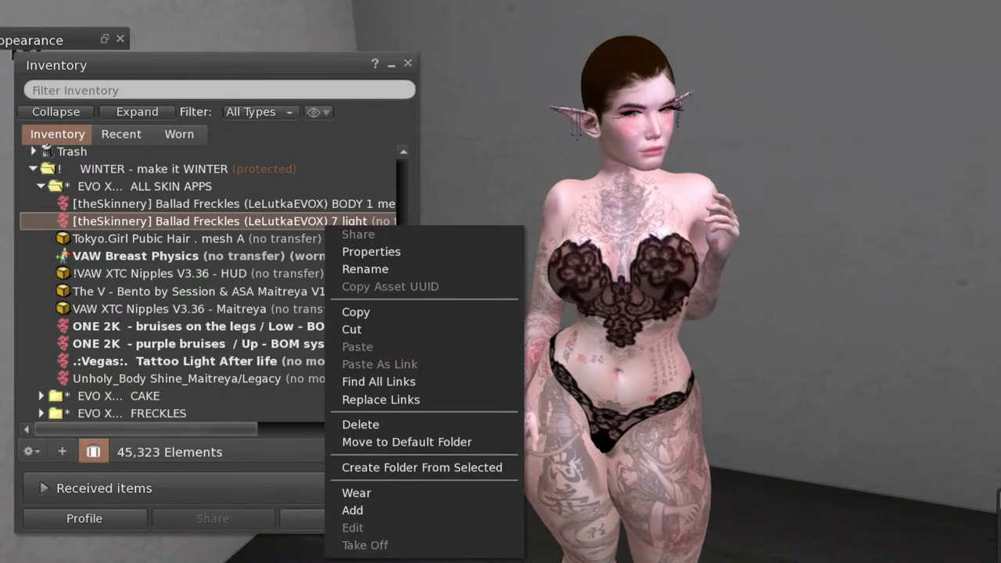
pyautogui.press('Escape')
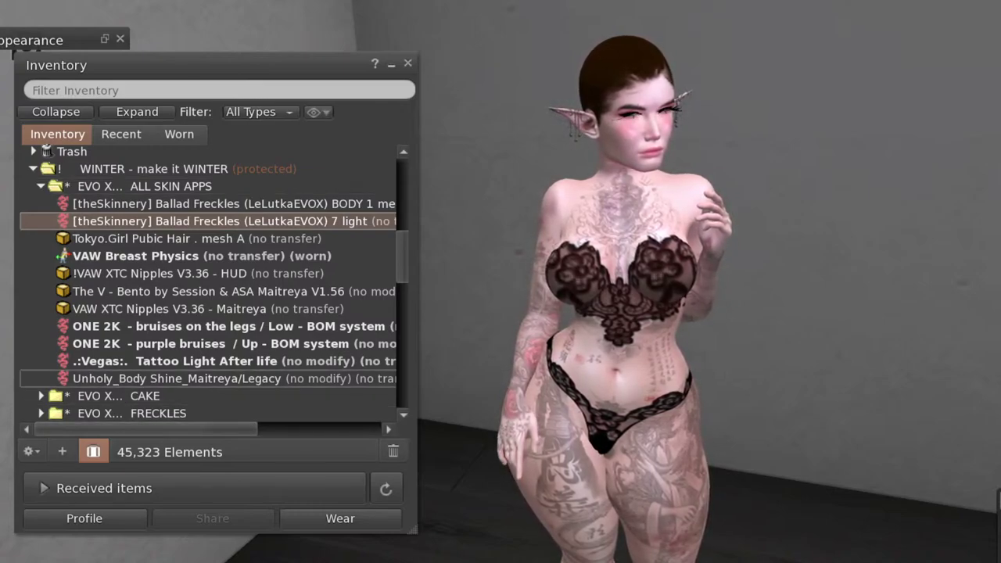
# Add the Unholy_Body Shine_Maitreya/Legacy layer from the ALL SKIN APPS folder to the avatar
pyautogui.click(177, 378)
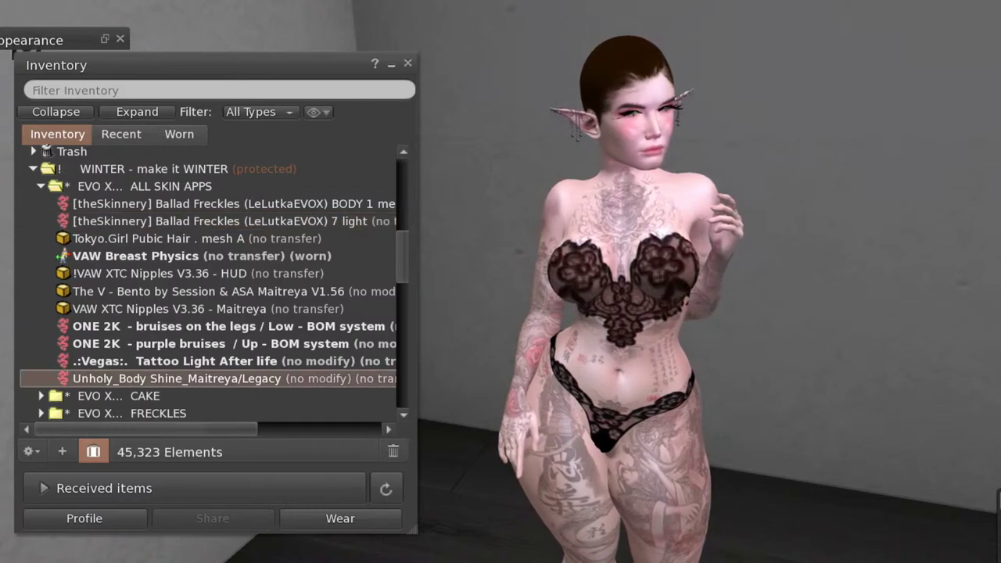
pyautogui.rightClick(303, 378)
pyautogui.click(332, 332)
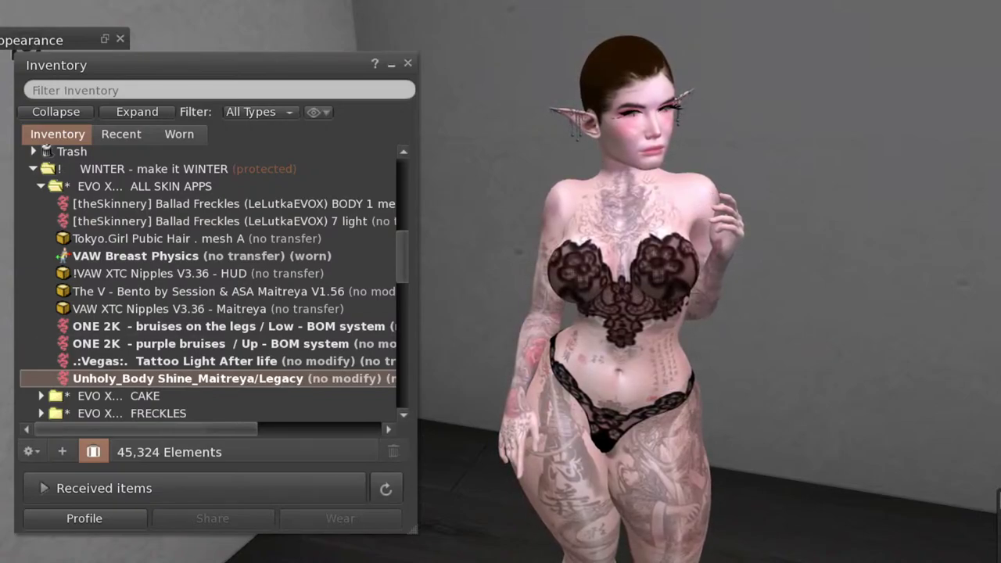
# Search the inventory for "skinnery" and find the original of the linked Ballad Freckles (LeLutkaEVOX) BODY 1 medium layer
pyautogui.click(118, 90)
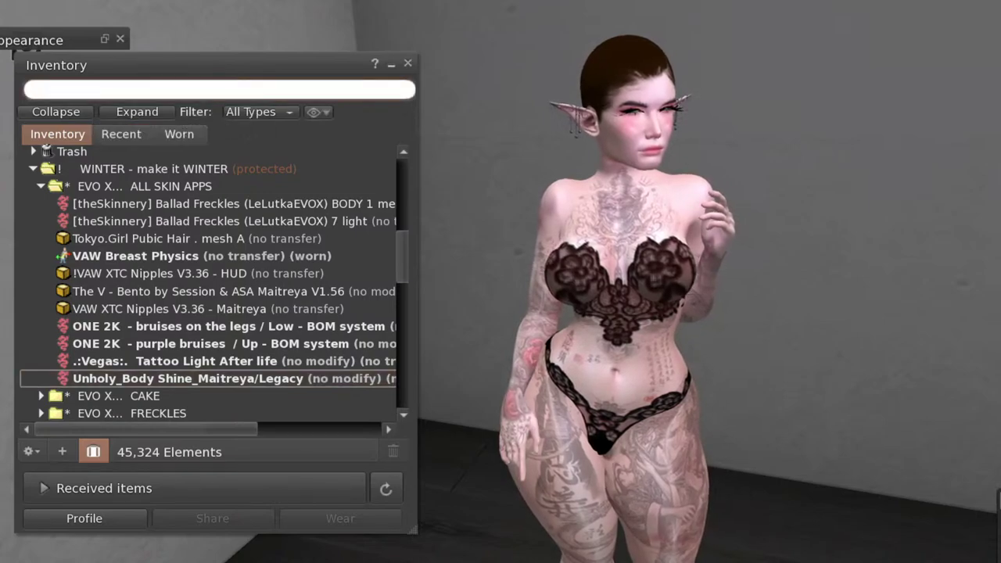
pyautogui.write('skinnery')
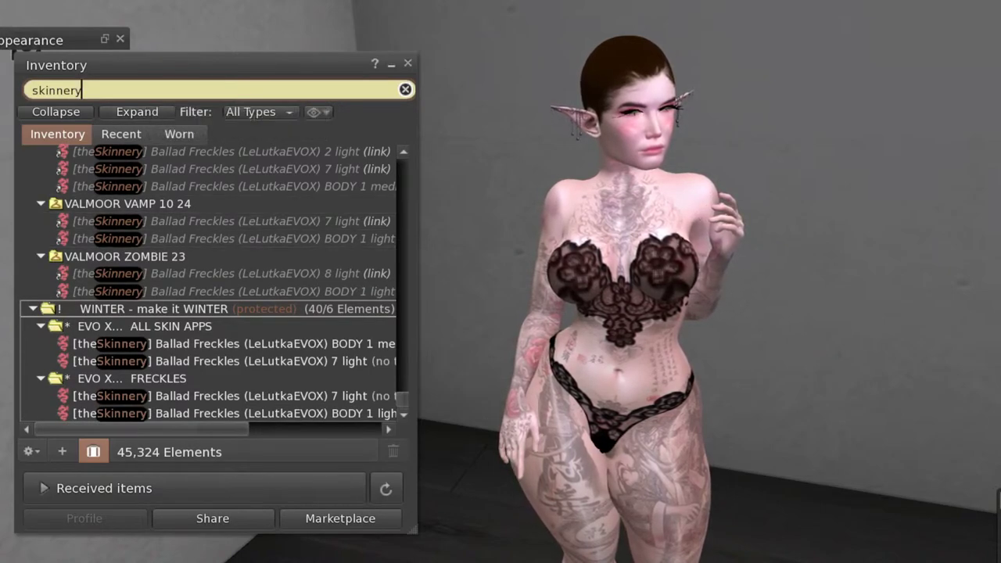
pyautogui.click(153, 309)
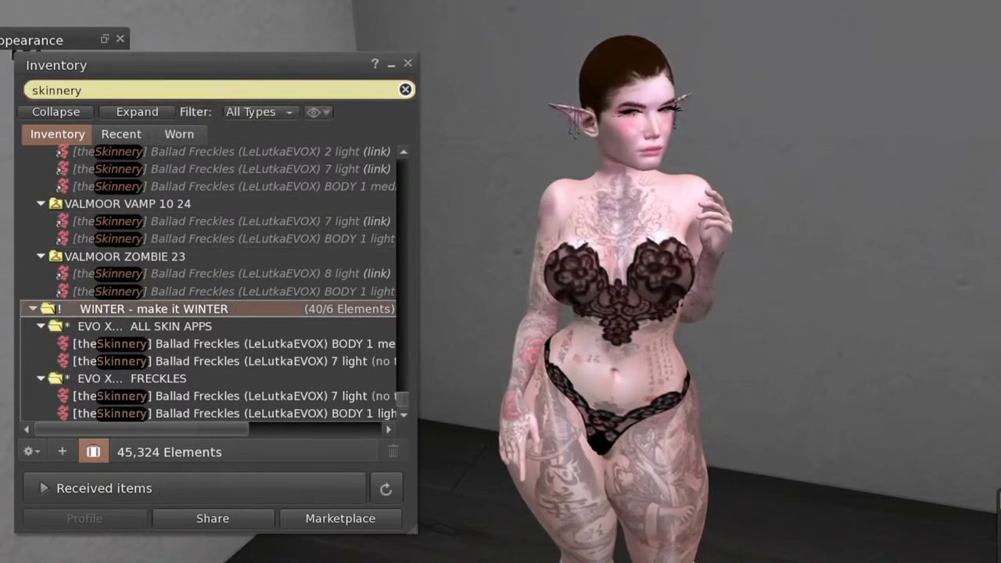
pyautogui.rightClick(277, 186)
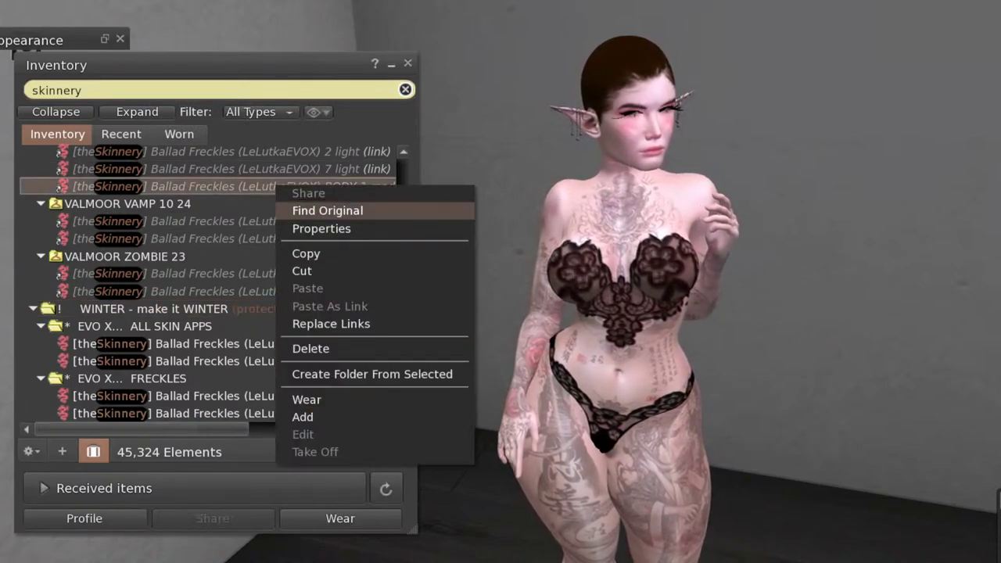
pyautogui.click(327, 211)
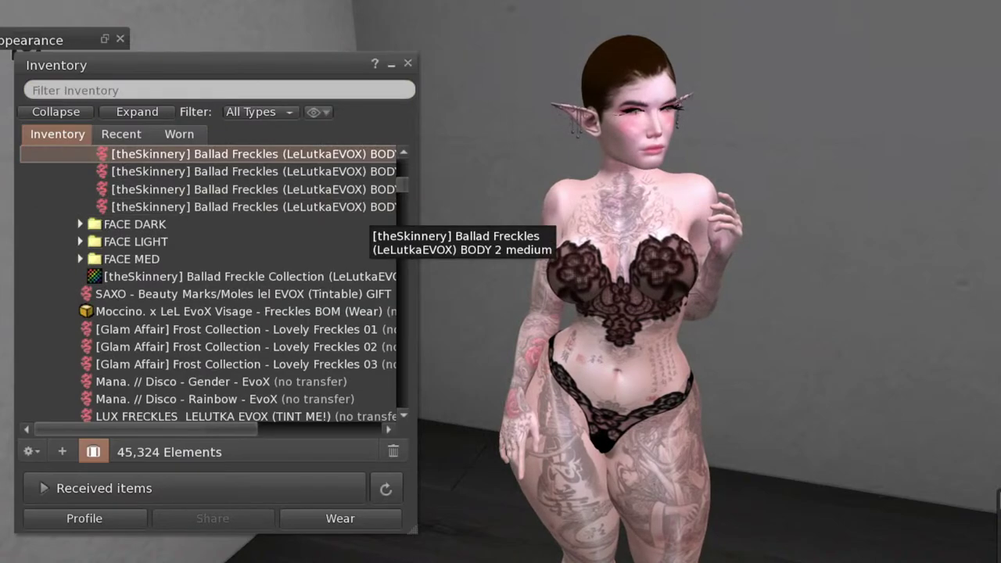
# Widen the inventory window until the item names are readable, and add the [theSkinnery] Ballad Freckles BODY 1 light layer to the avatar
pyautogui.moveTo(416, 219); pyautogui.dragTo(471, 219)
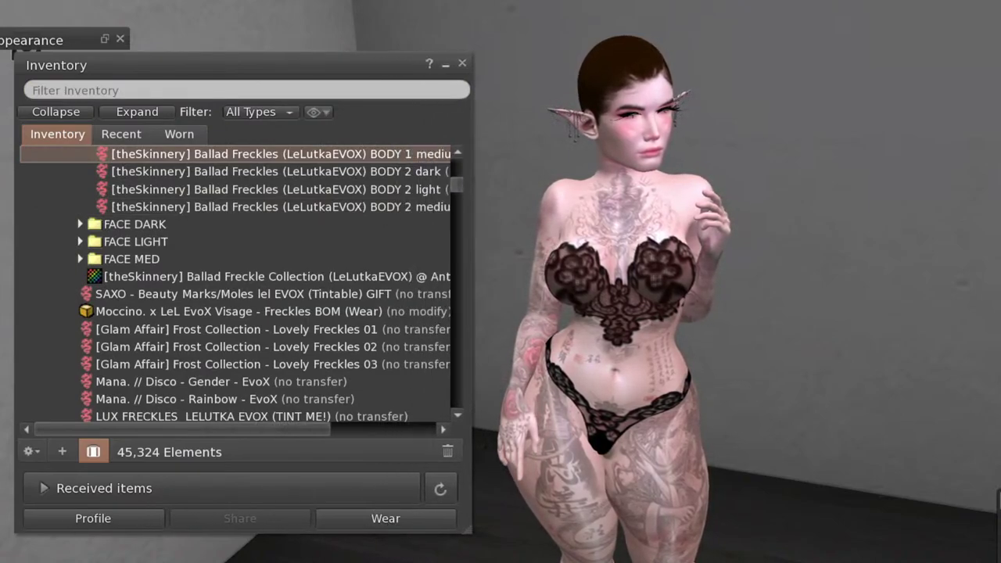
pyautogui.scroll(3, 235, 206)
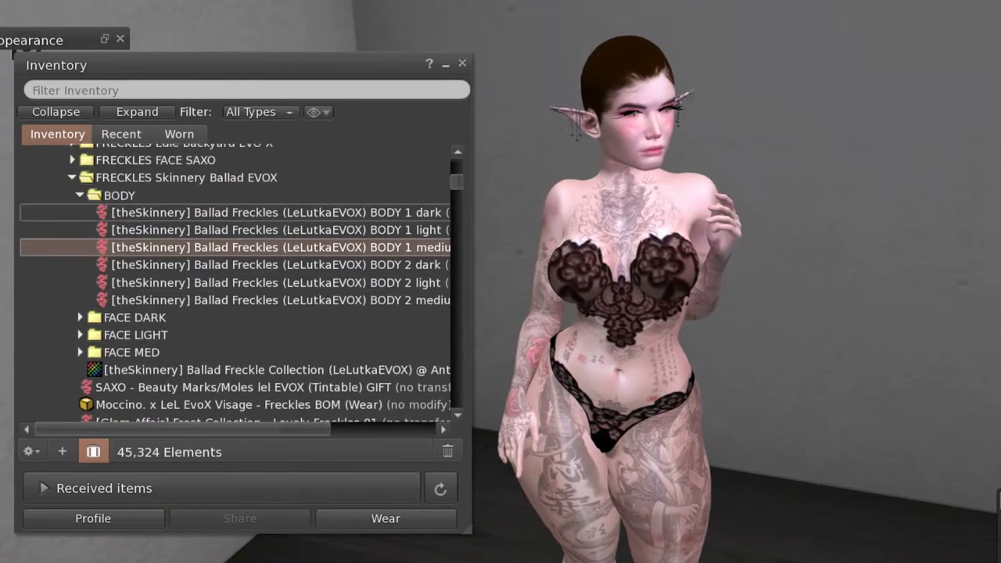
pyautogui.moveTo(472, 313); pyautogui.dragTo(533, 313)
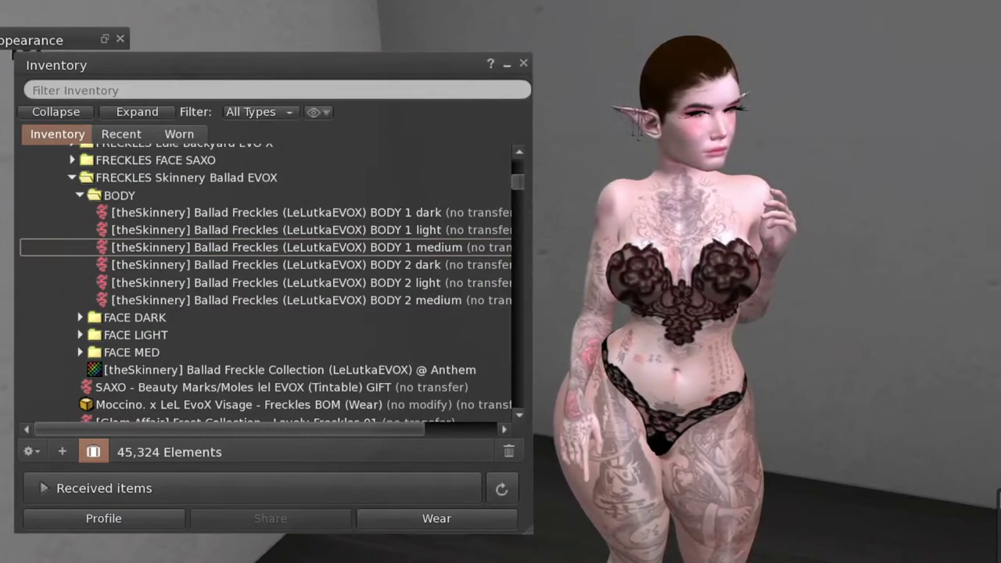
pyautogui.click(441, 229)
pyautogui.rightClick(441, 229)
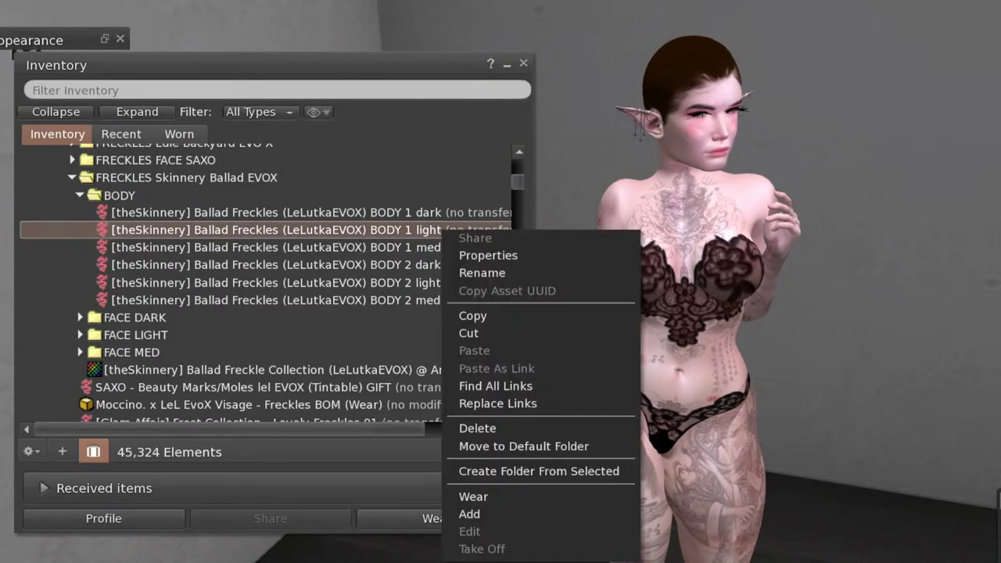
pyautogui.click(470, 514)
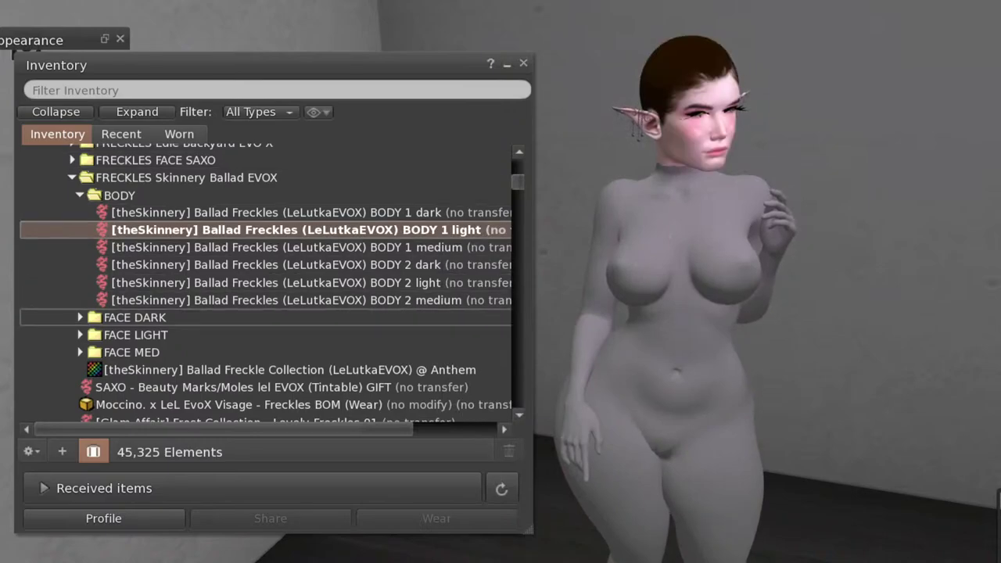
# Expand the FACE LIGHT folder and add the [theSkinnery] Ballad Freckles (LeLutkaEVOX) 7 light layer to the avatar
pyautogui.doubleClick(135, 335)
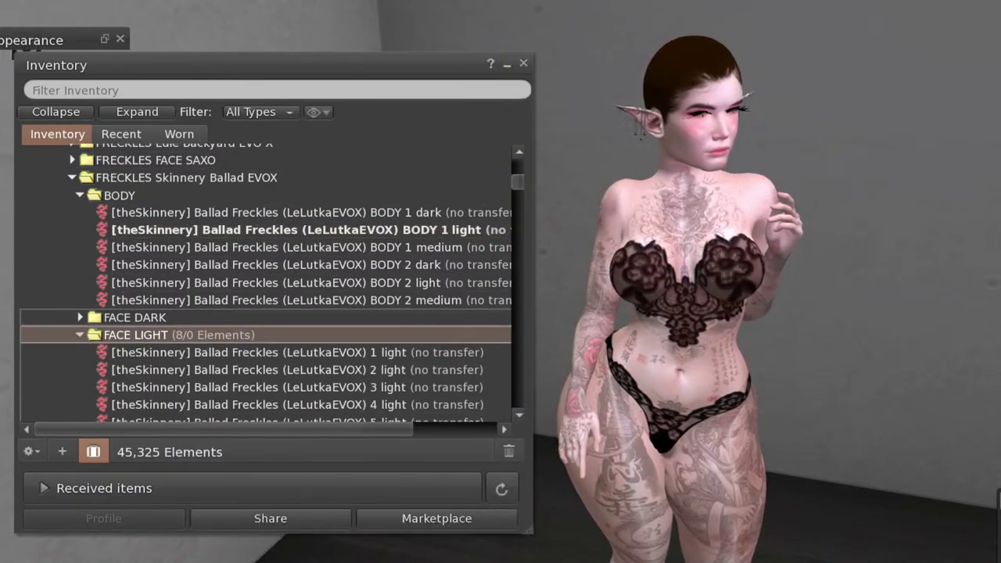
pyautogui.scroll(-4, 272, 282)
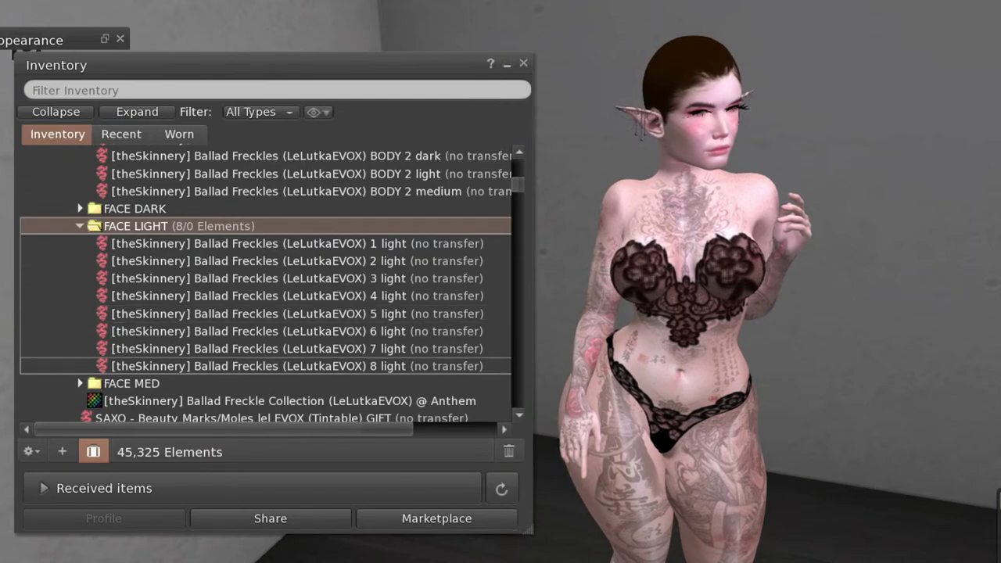
pyautogui.rightClick(396, 348)
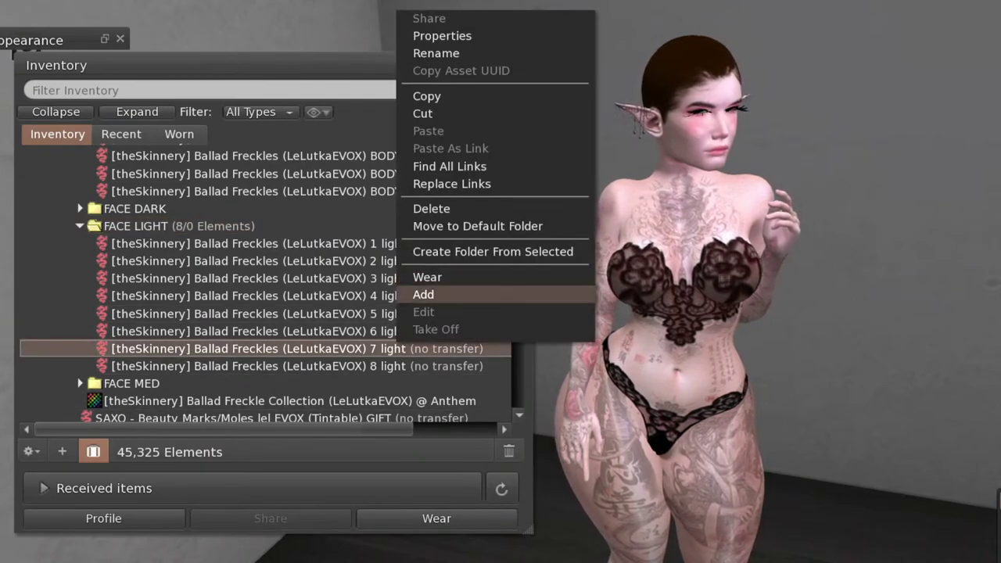
pyautogui.click(423, 294)
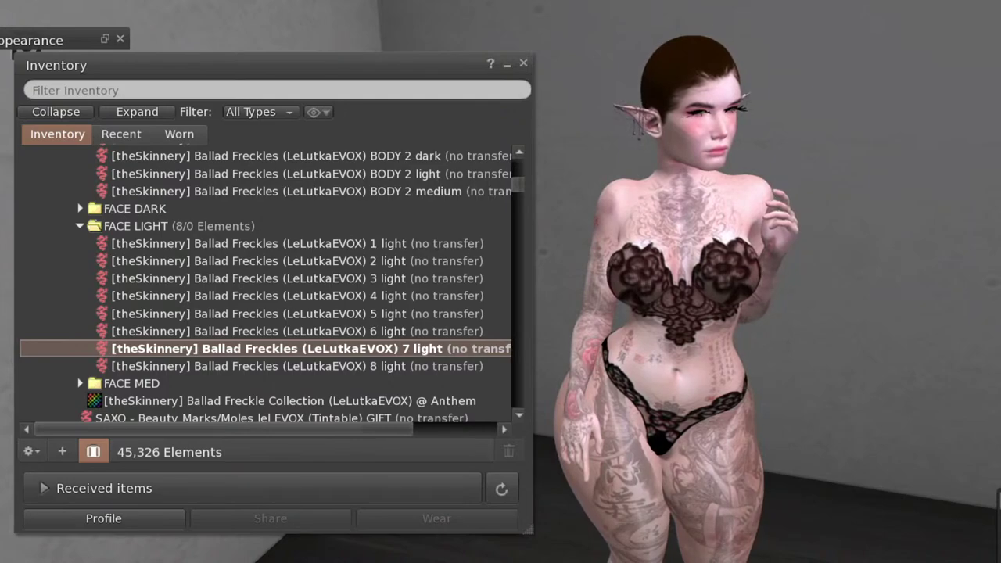
# Minimize the inventory to view the avatar up close, and restore the Appearance window fully in view at the start of the worn items list
pyautogui.click(507, 63)
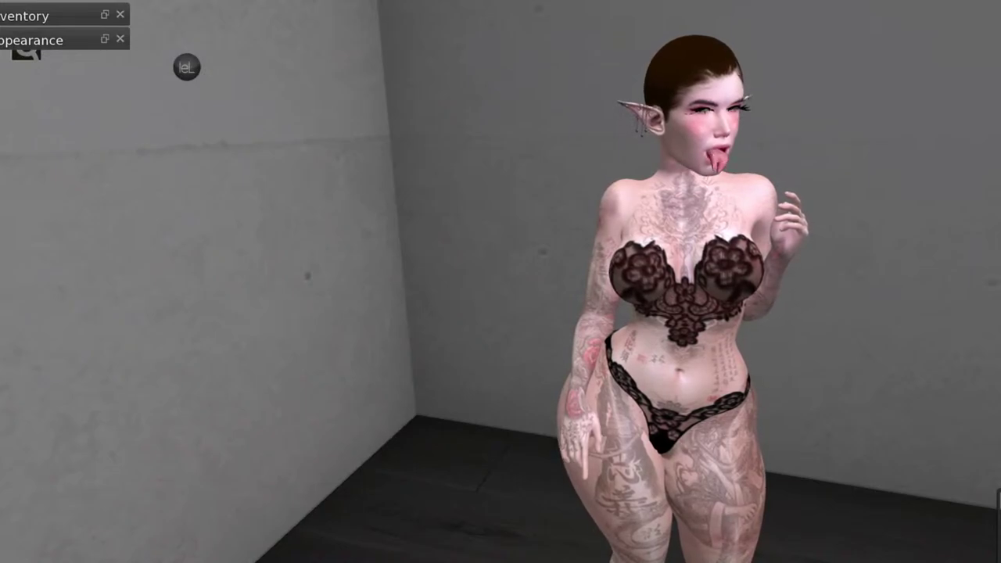
pyautogui.scroll(-3, 500, 282)
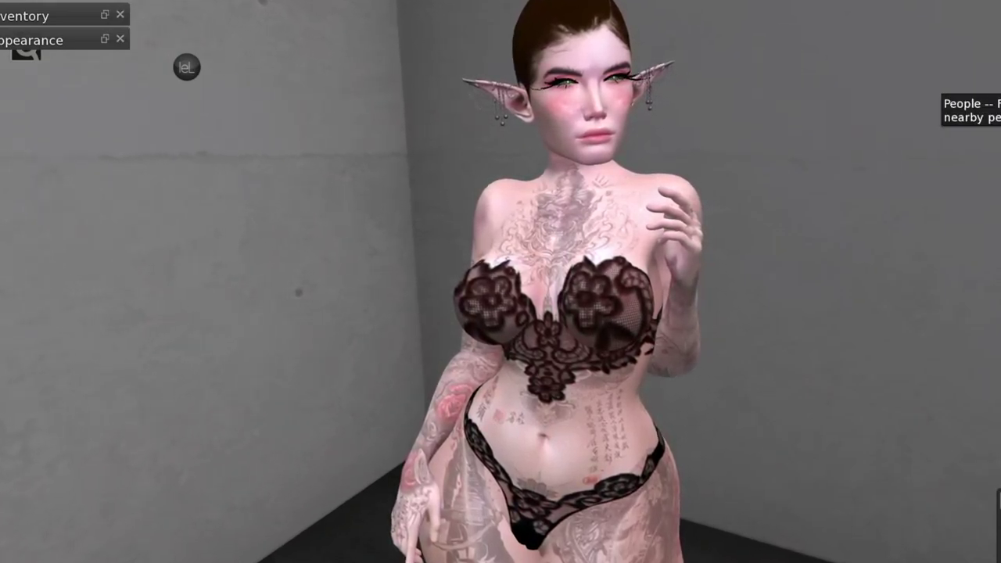
pyautogui.click(999, 17)
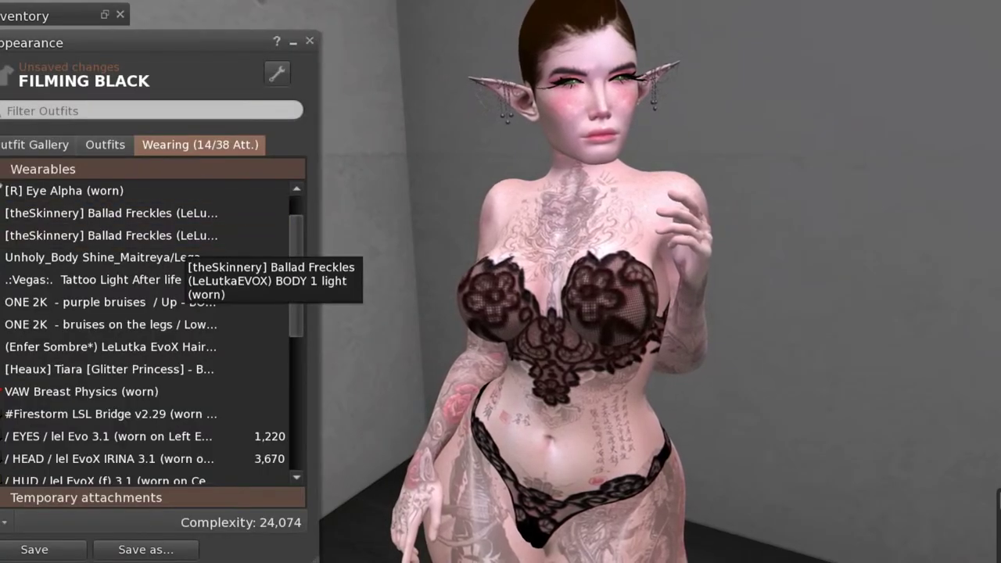
pyautogui.moveTo(157, 42); pyautogui.dragTo(226, 42)
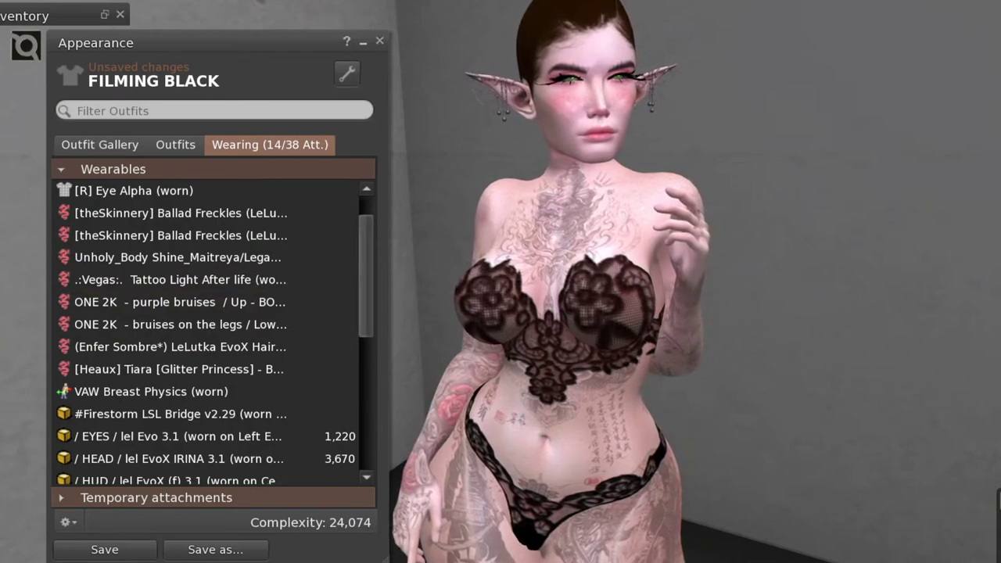
pyautogui.scroll(3, 205, 332)
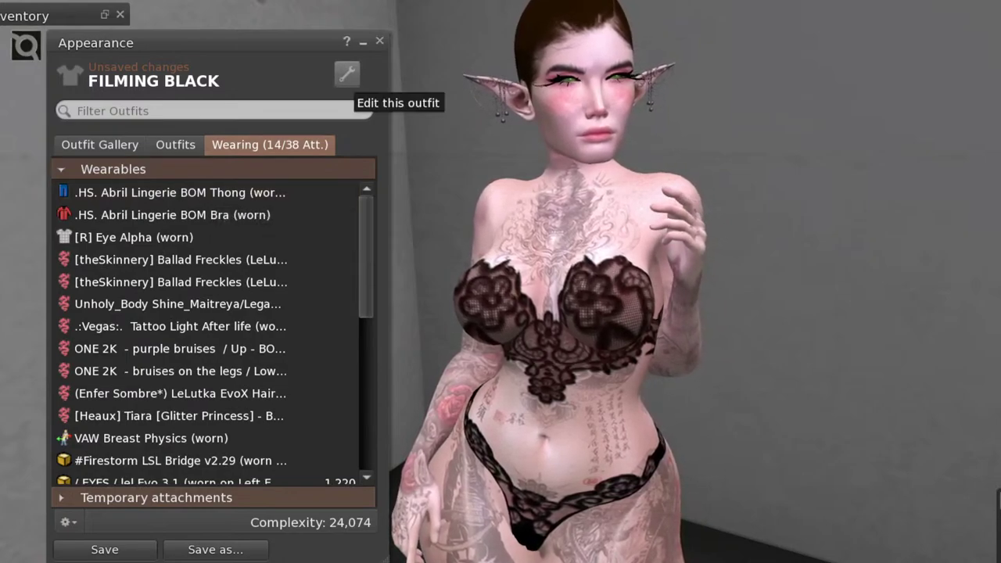
# Open the FILMING BLACK outfit for editing and bring its worn clothing and tattoo layers into view
pyautogui.click(347, 76)
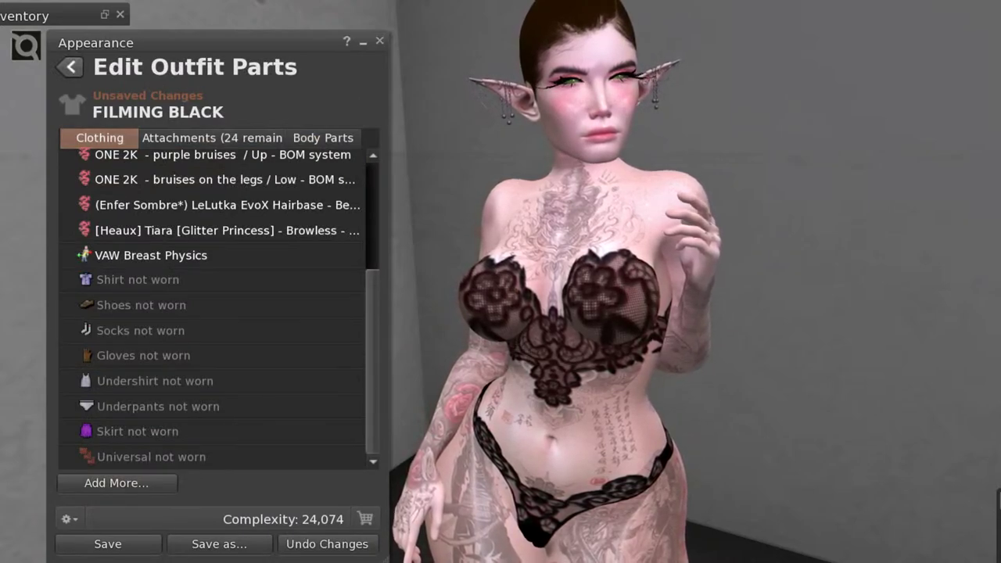
pyautogui.scroll(1, 372, 352)
pyautogui.scroll(6, 219, 304)
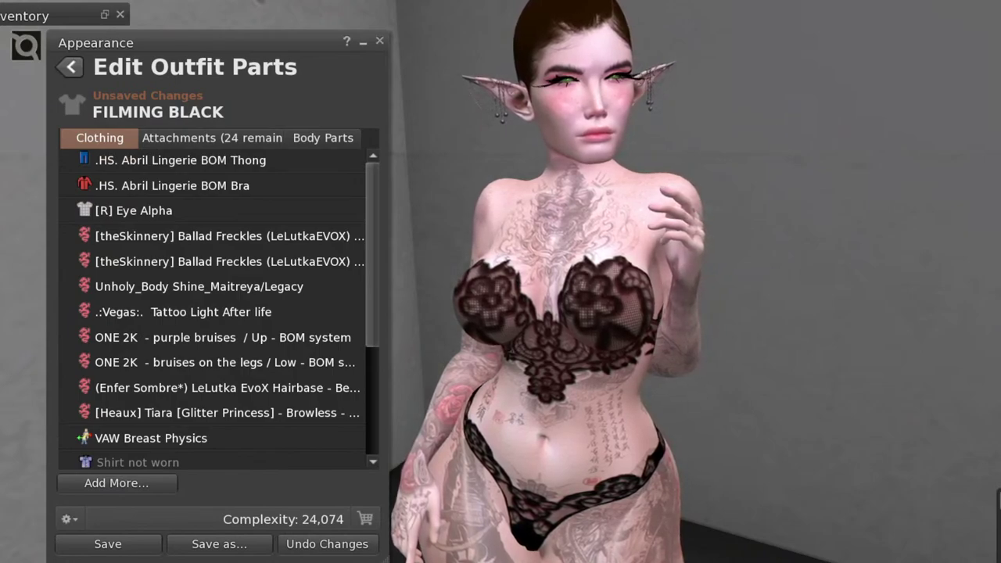
pyautogui.scroll(-1, 228, 307)
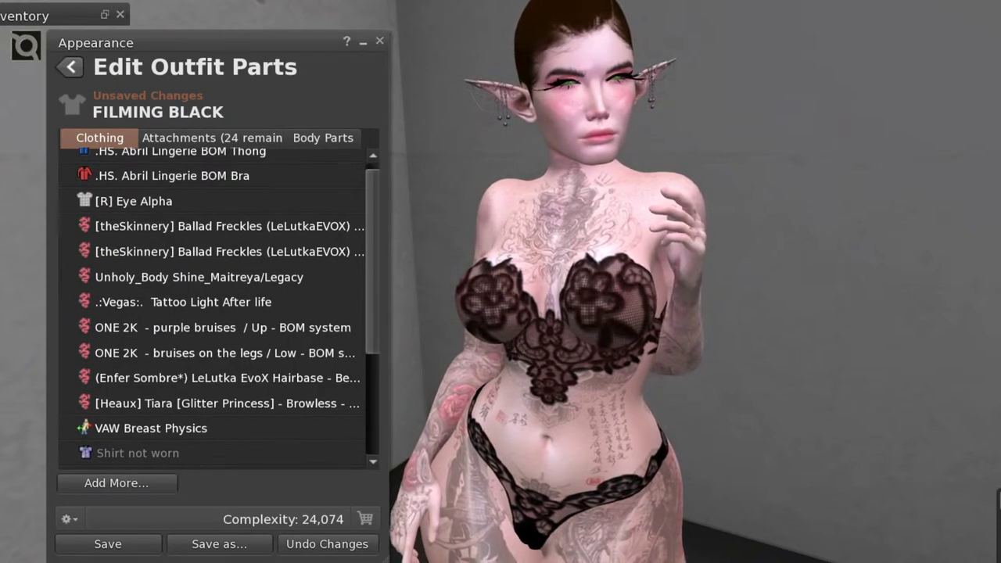